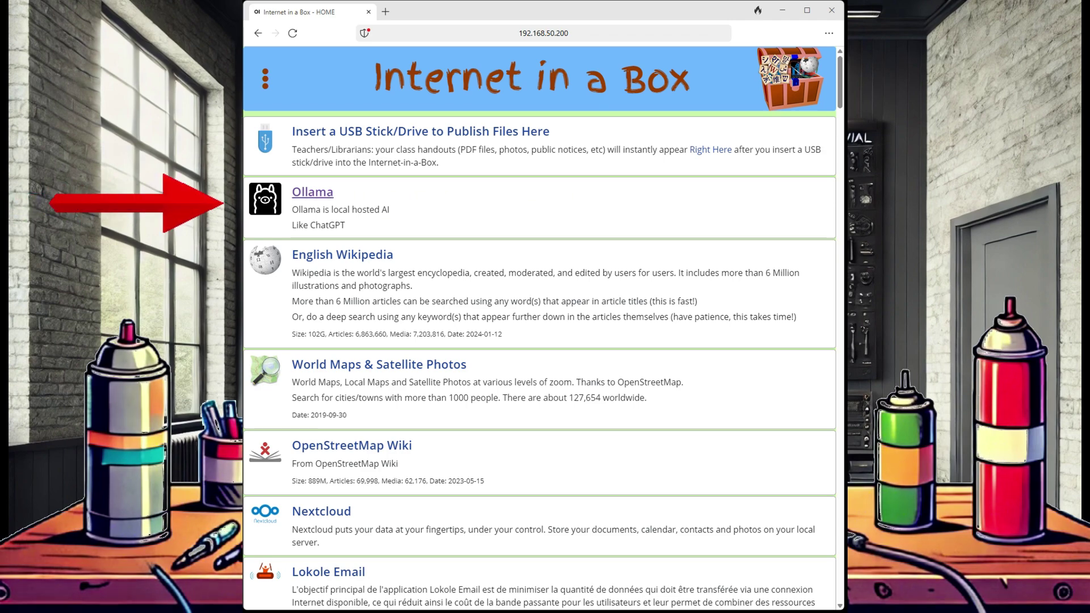
Open the Ollama link on the Internet in a Box home page to reach Open WebUI.
click(312, 192)
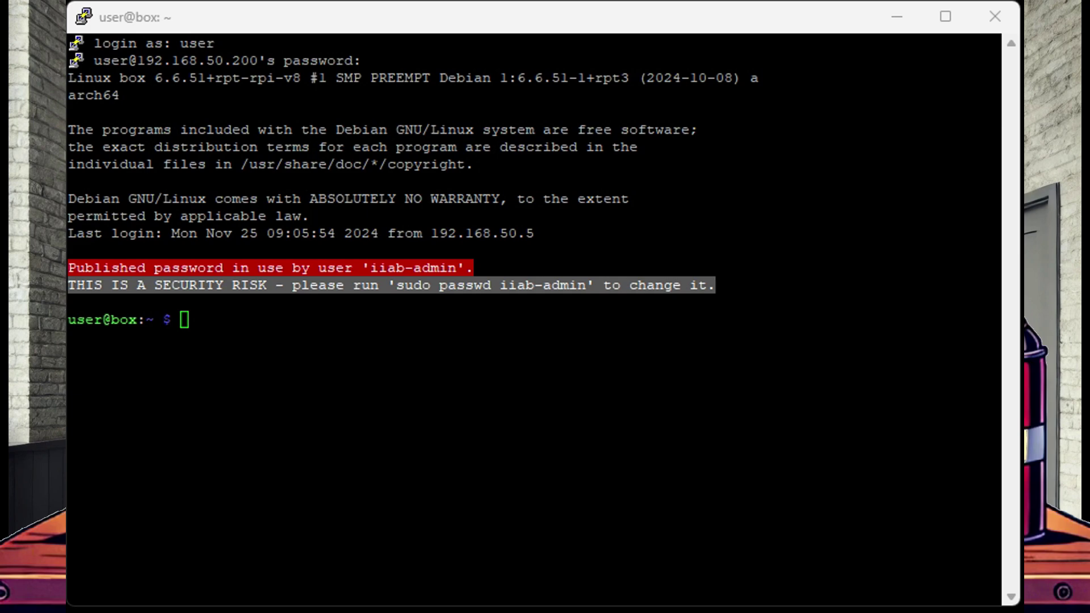
Install curl, run the ollama.com install script, and confirm 'ollama --version' reports 0.4.4.
text(sudo apt install curl)
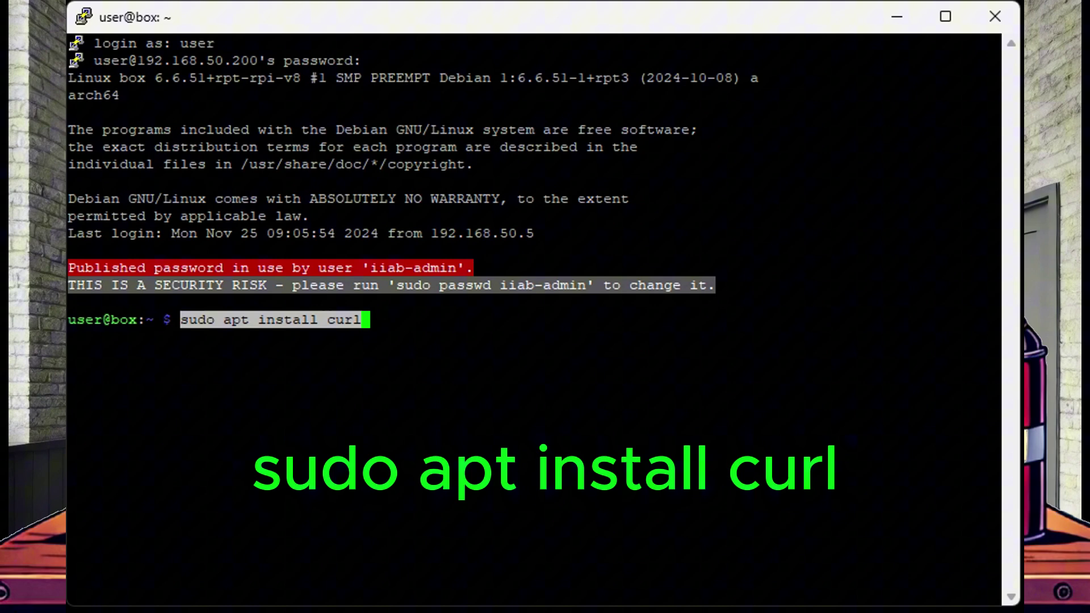
key(Return)
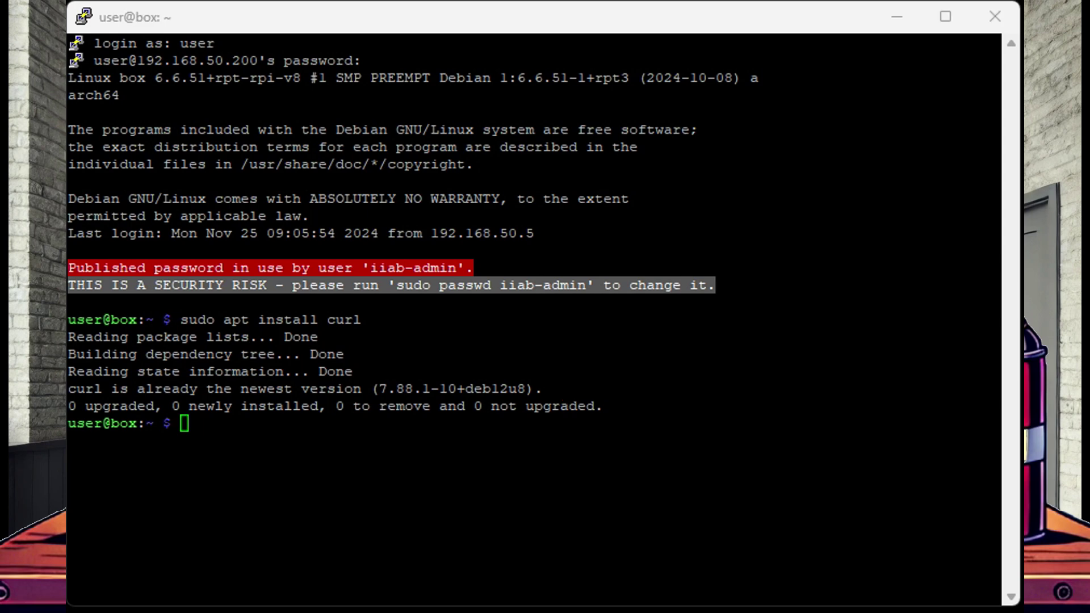
text(curl -fsSL https://ollama.com/install.sh | sh)
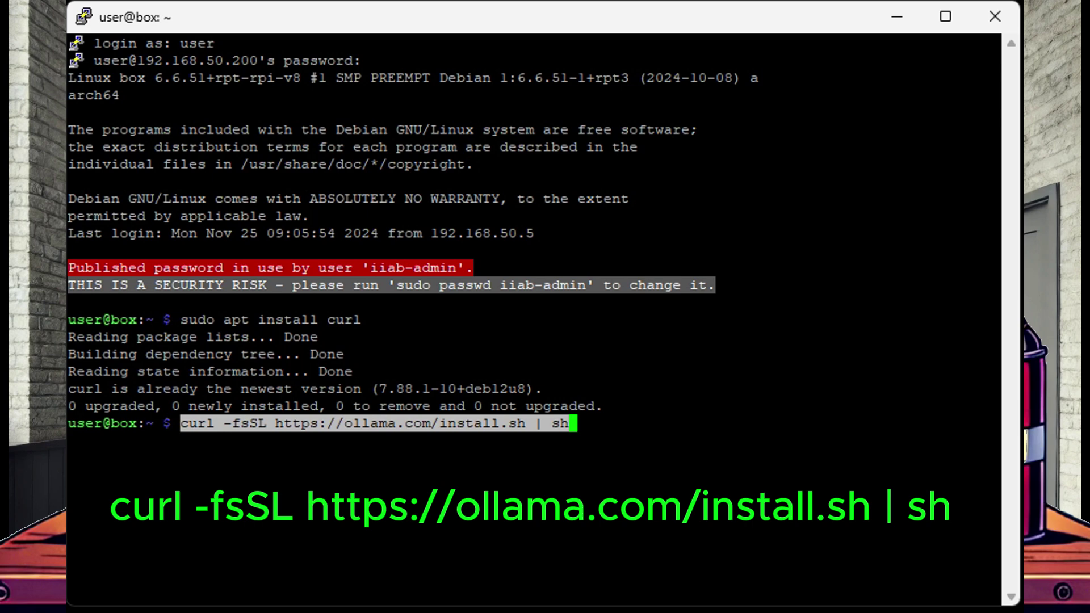
key(Return)
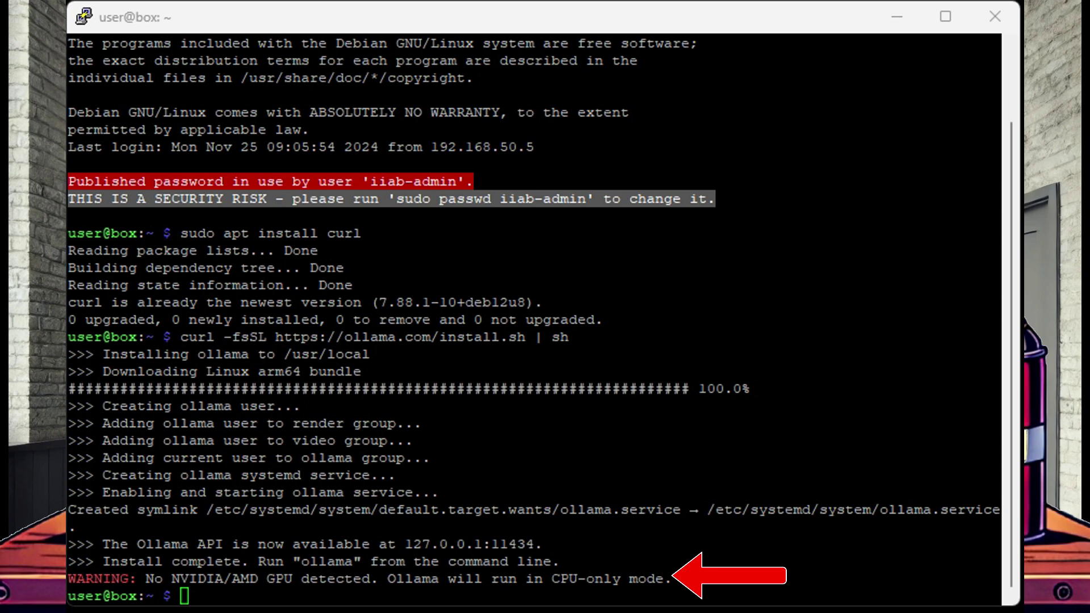
text(ollama --version)
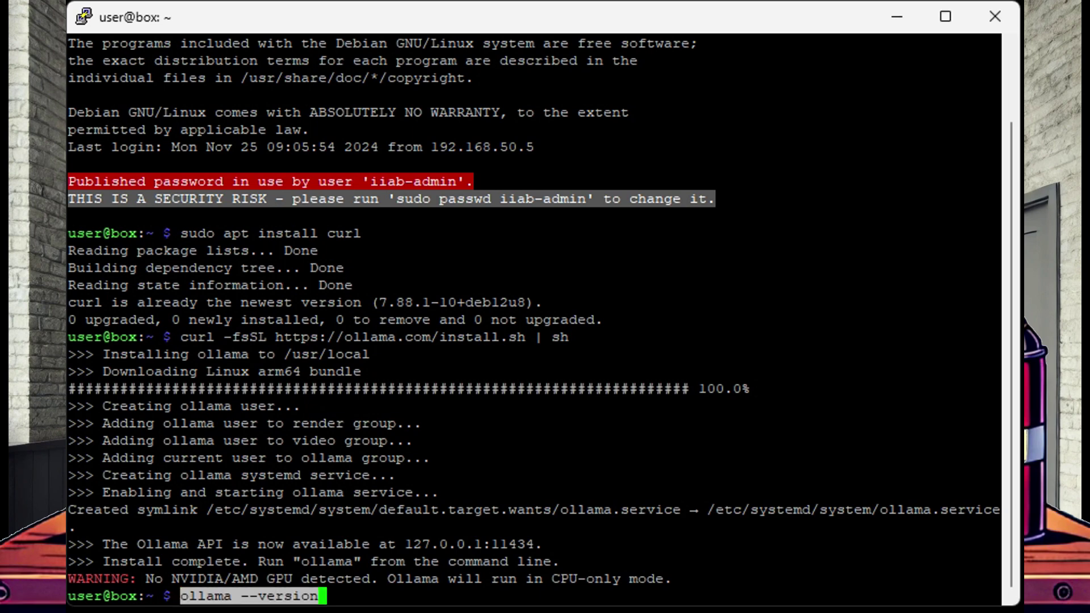
key(Return)
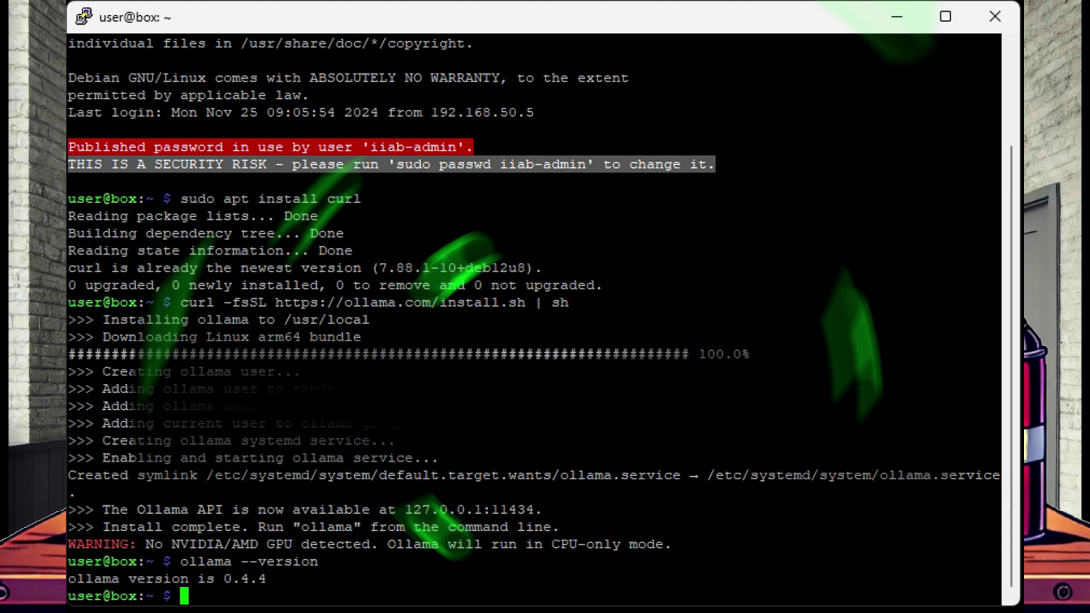
Install Docker with the get.docker.com script and add the current user to the docker group.
text(curl -sSL https://get.docker.com | sh)
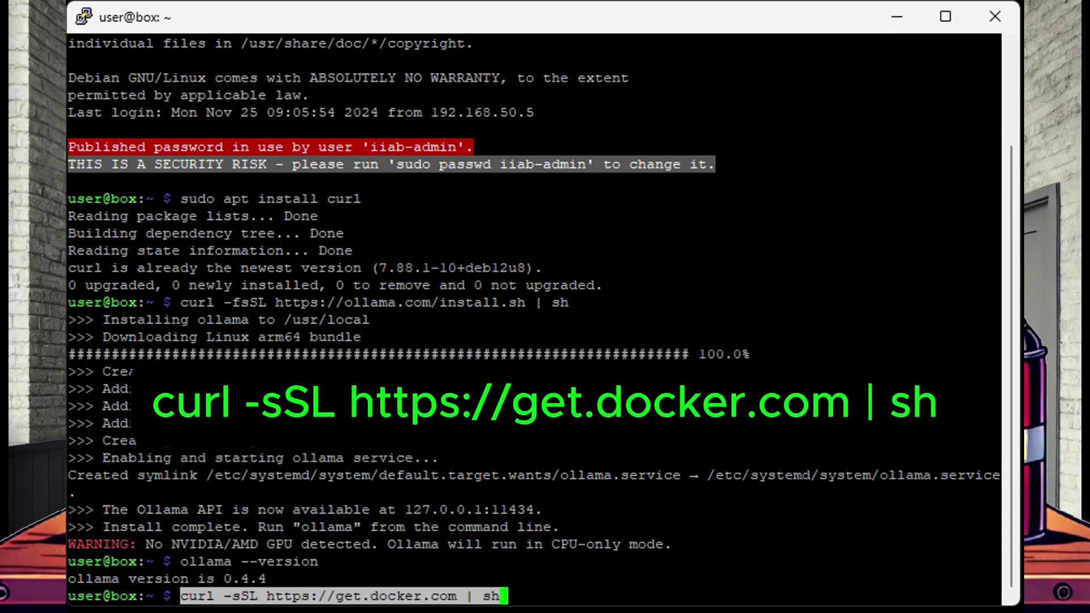
key(Return)
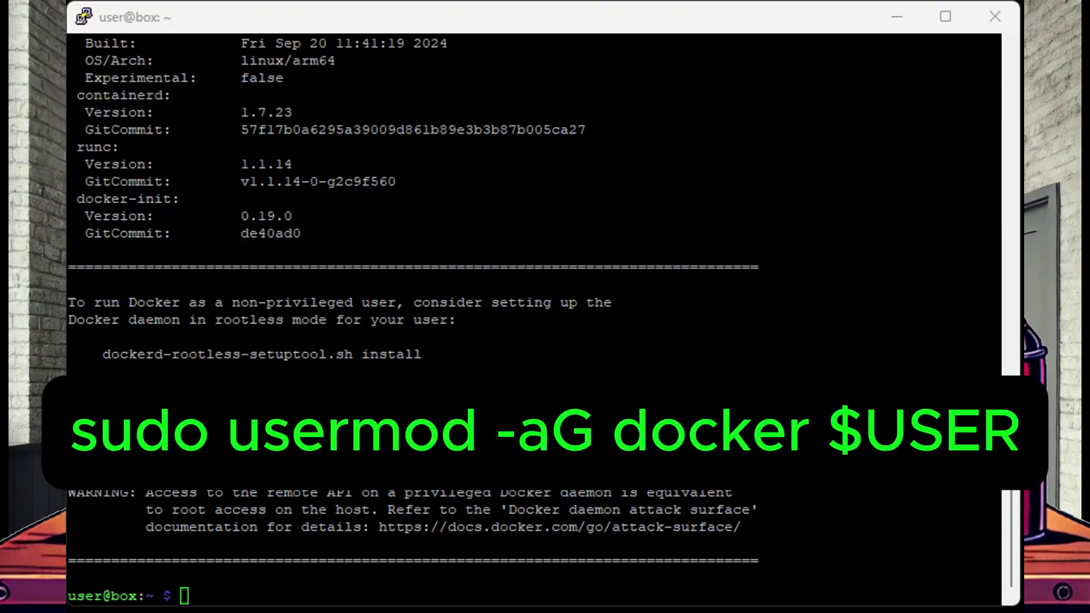
text(sudo usermod -aG docker $USER)
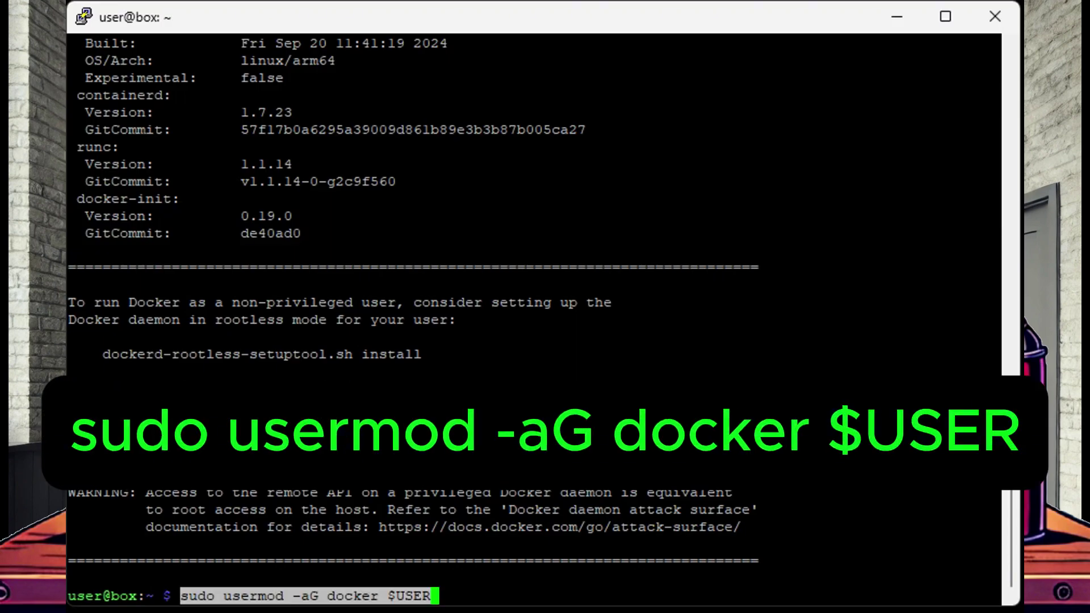
key(Return)
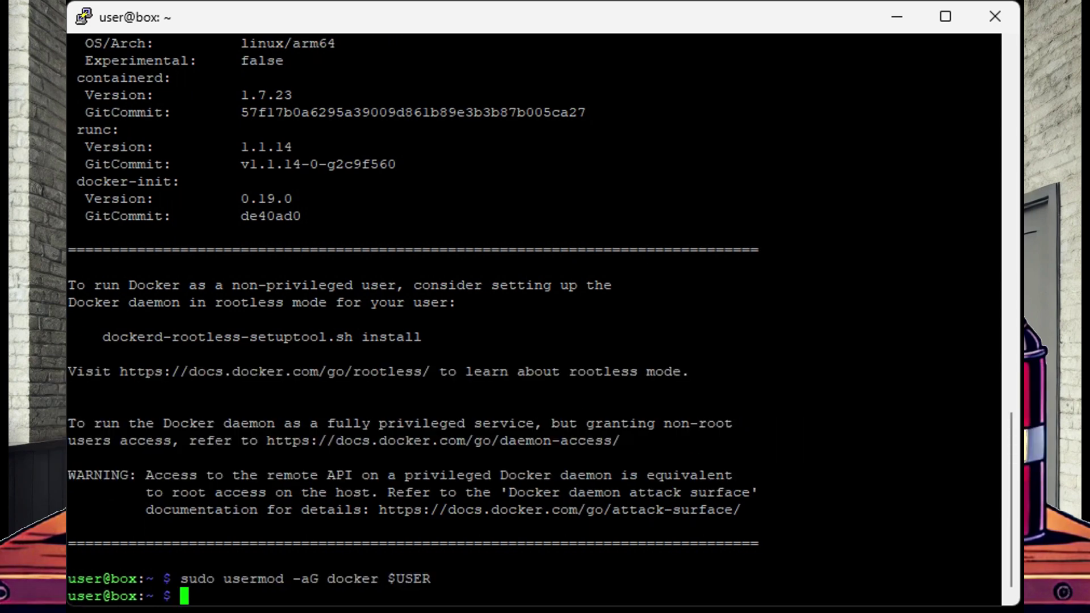
Put the logout command at the prompt to end the session.
key(alt+Tab)
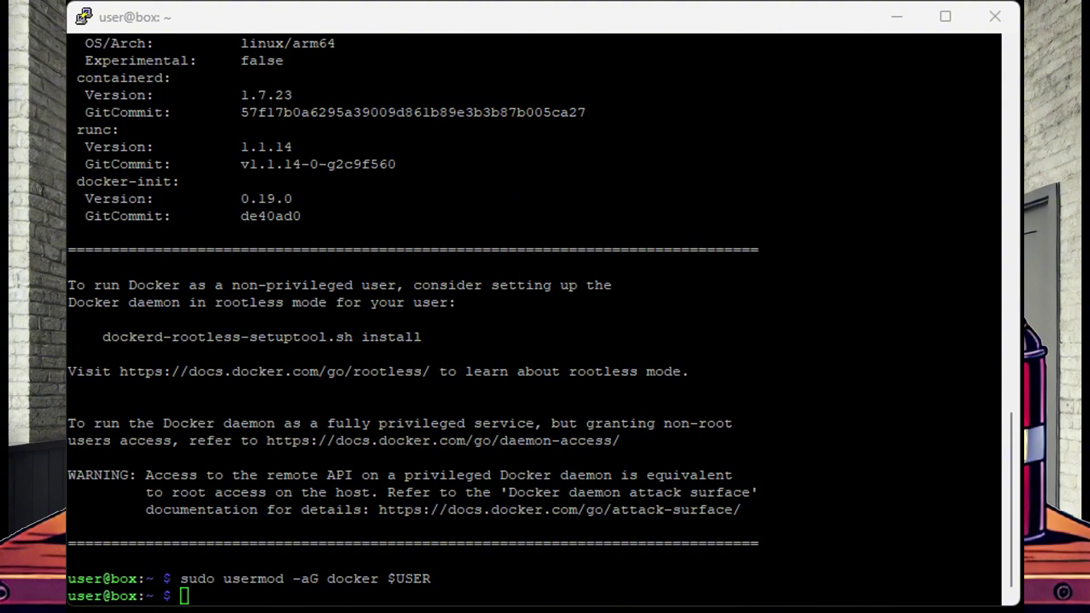
key(alt+Tab)
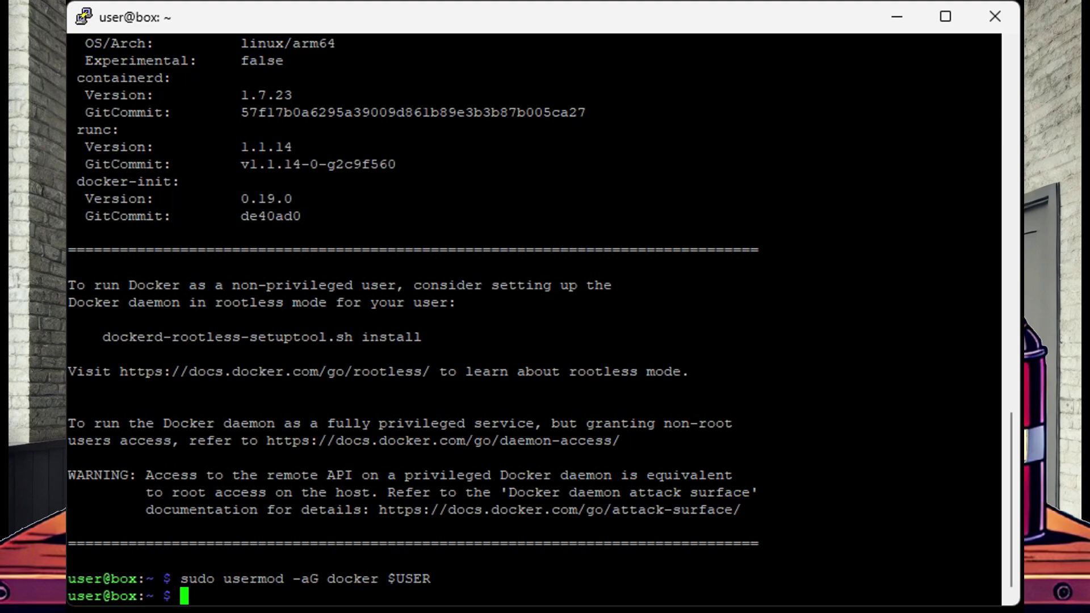
text(logout)
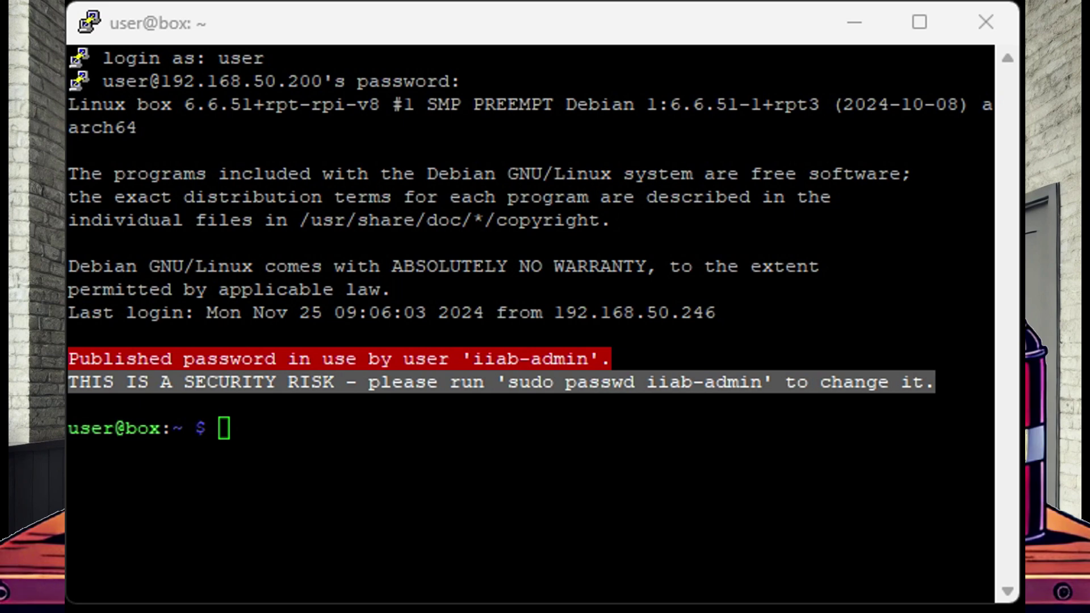
Check membership with 'groups', then run 'docker run hello-world' successfully.
text(groups)
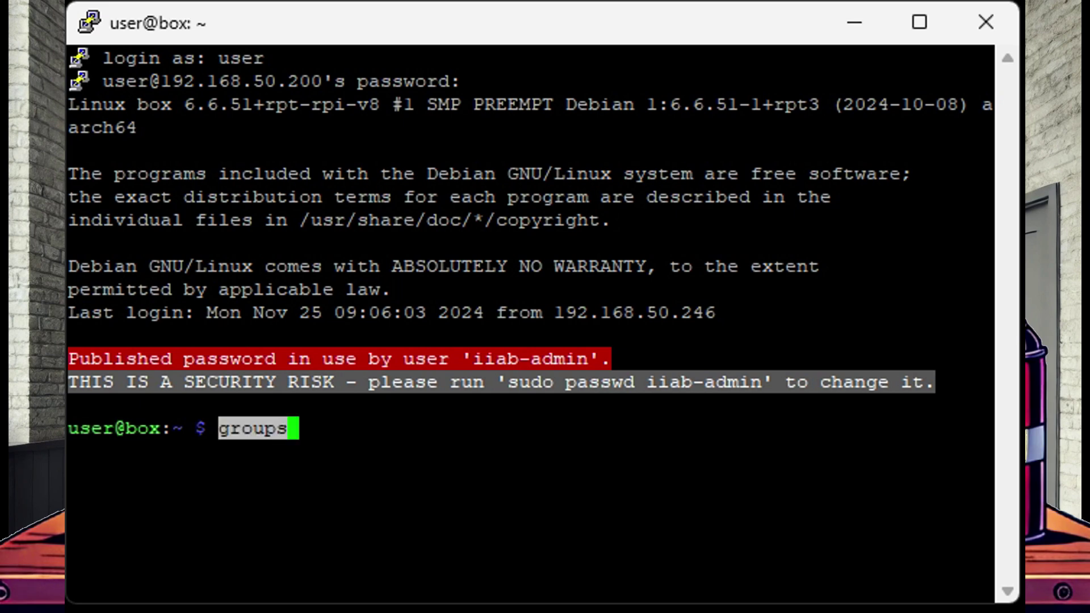
key(Return)
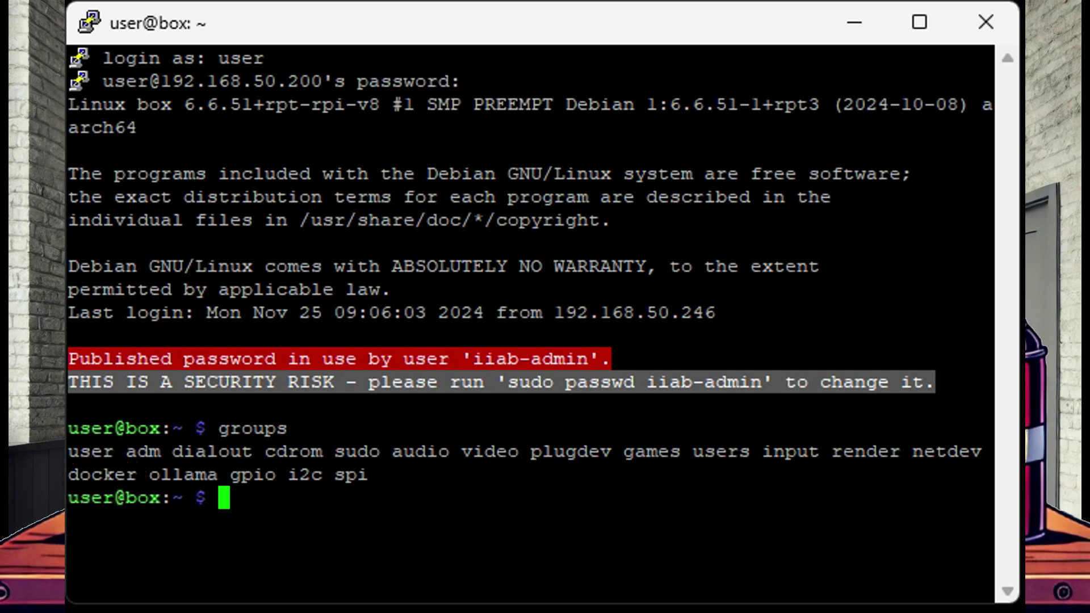
text(docker run hello-world)
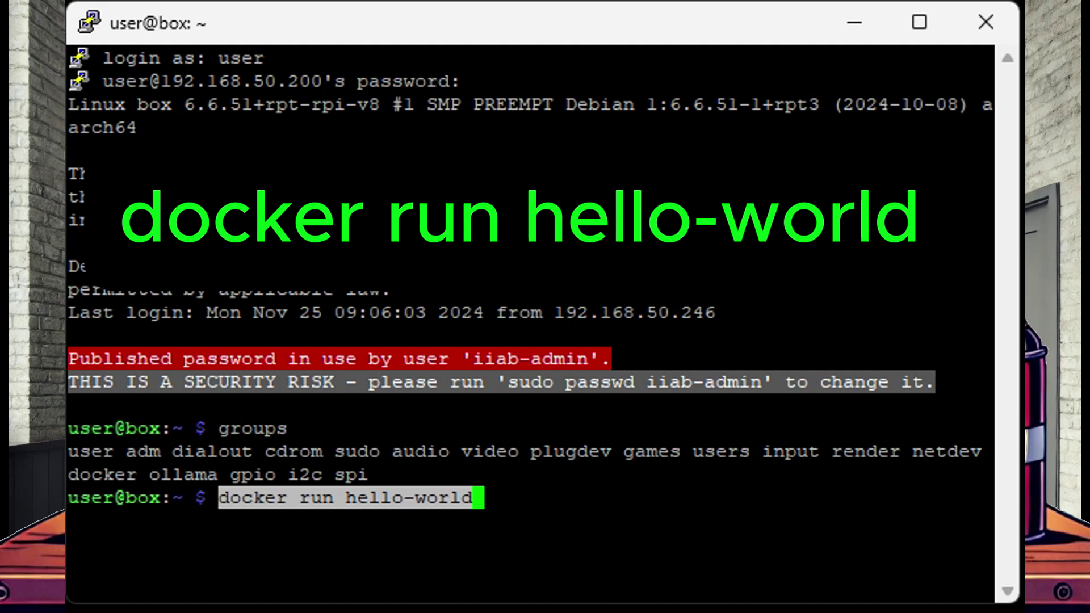
key(Return)
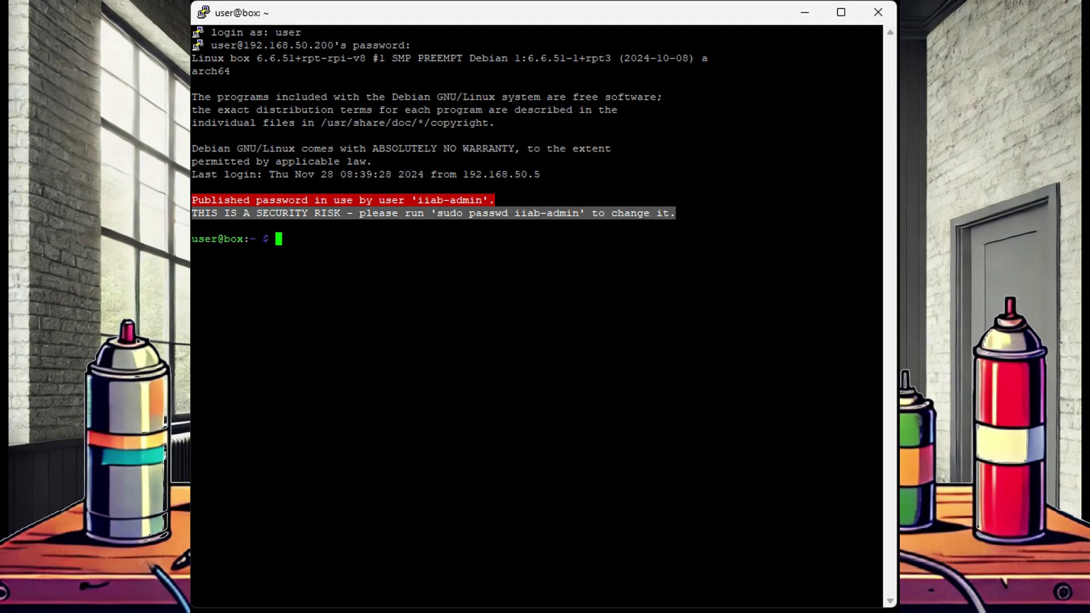
Add Environment="OLLAMA_HOST=0.0.0.0" to the ollama.service override and save it.
text(sudo systemctl edit ollama.service)
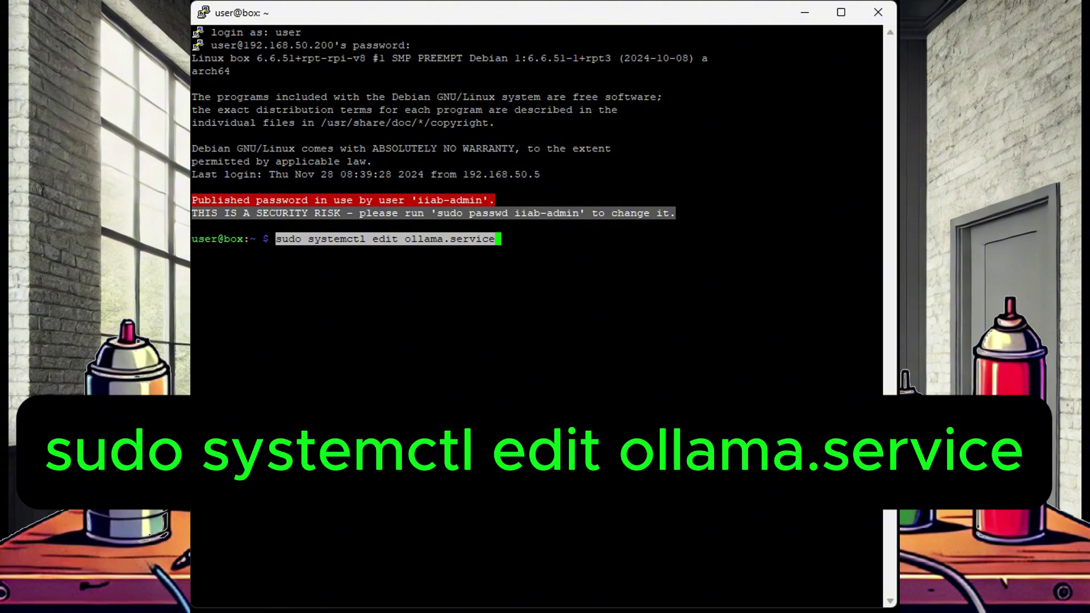
key(Return)
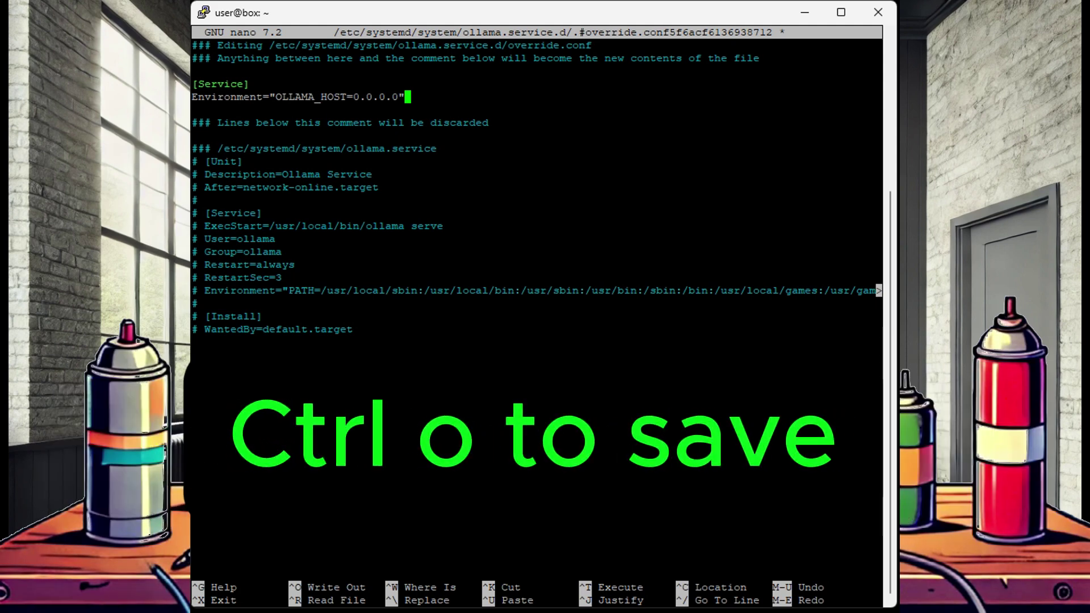
key(ctrl+o)
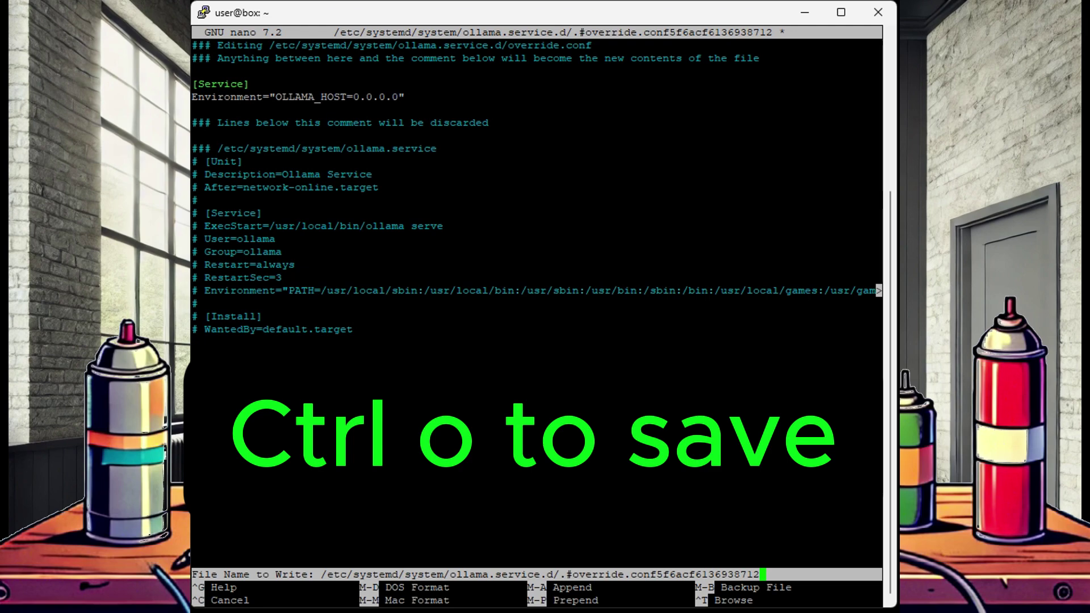
key(Return)
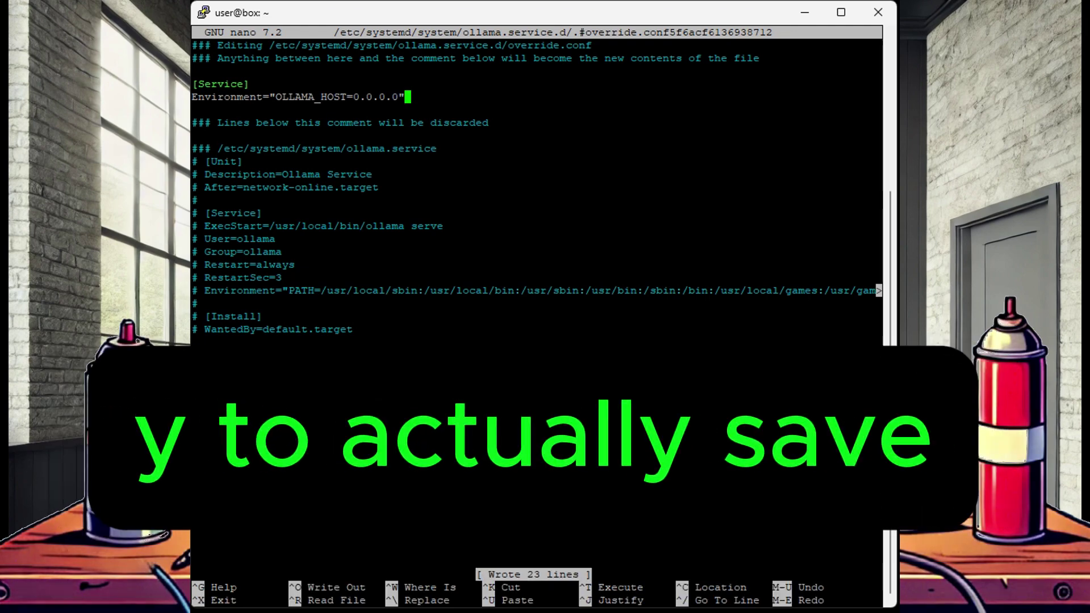
key(ctrl+x)
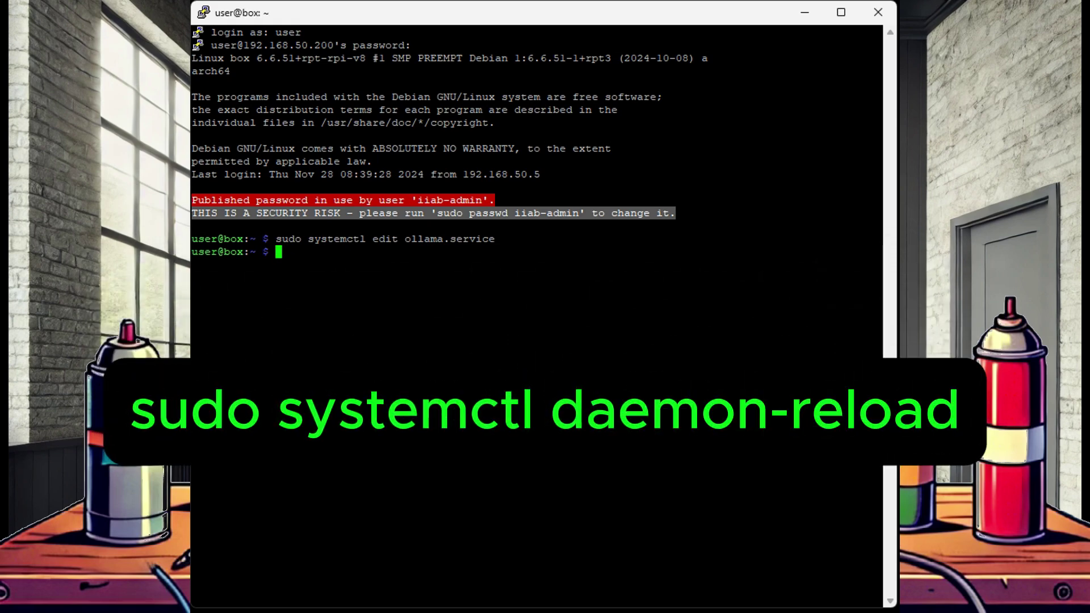
Reload systemd and restart the Ollama service so the override applies.
key(shift+Insert)
key(Return)
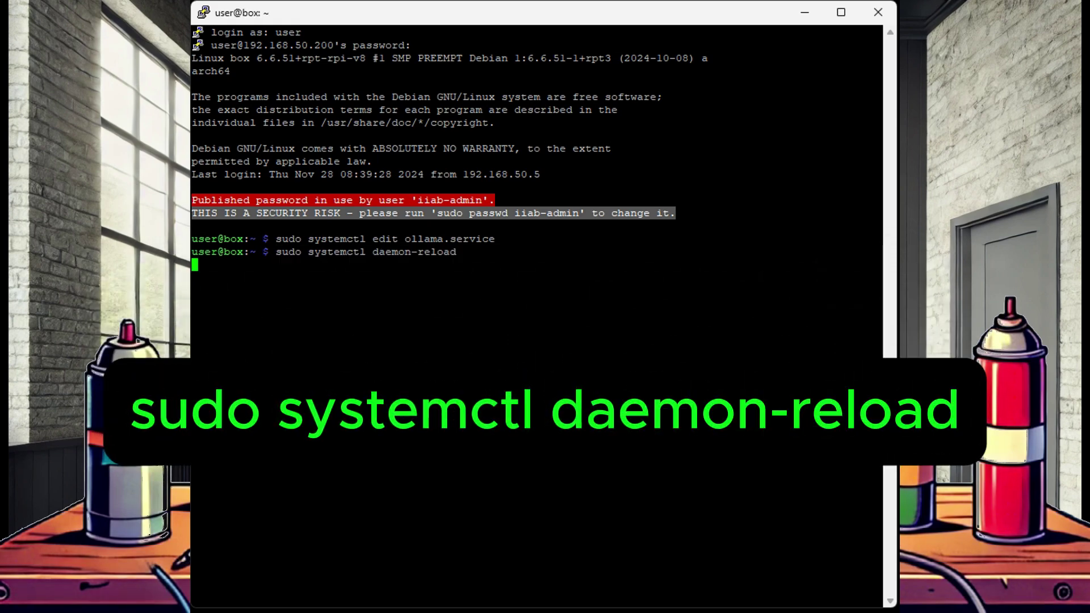
key(shift+Insert)
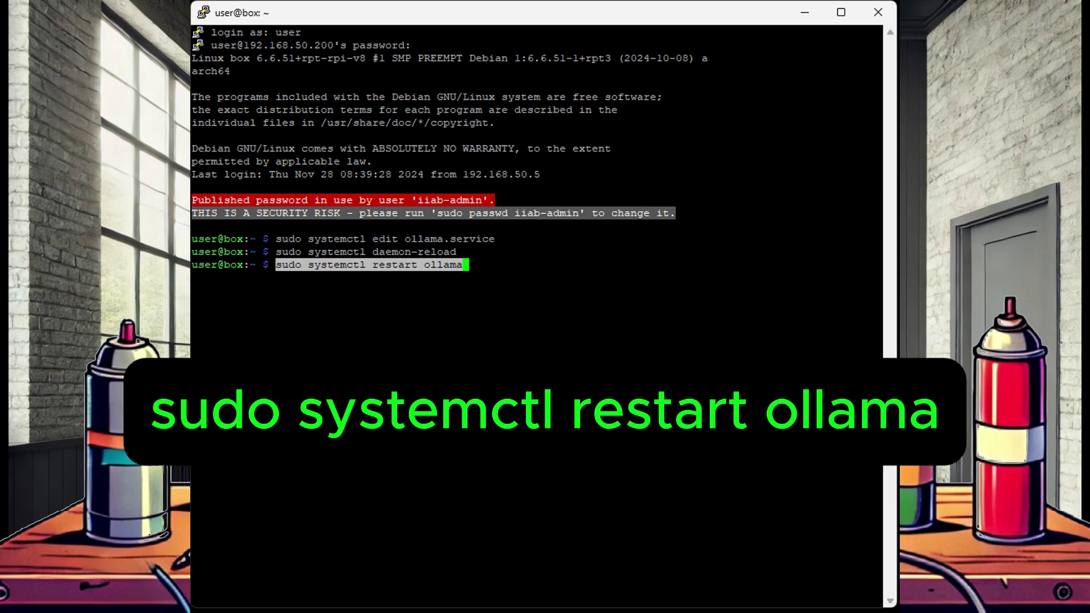
key(Return)
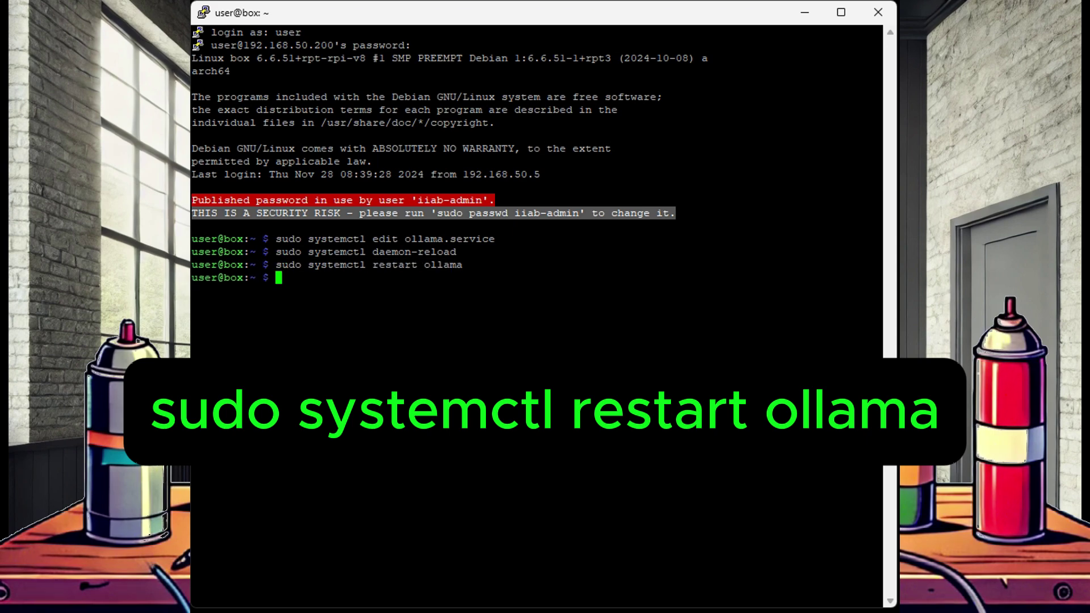
Create /opt/stacks/openwebui, move into it, and prepare 'sudo nano compose.yaml'.
key(shift+Insert)
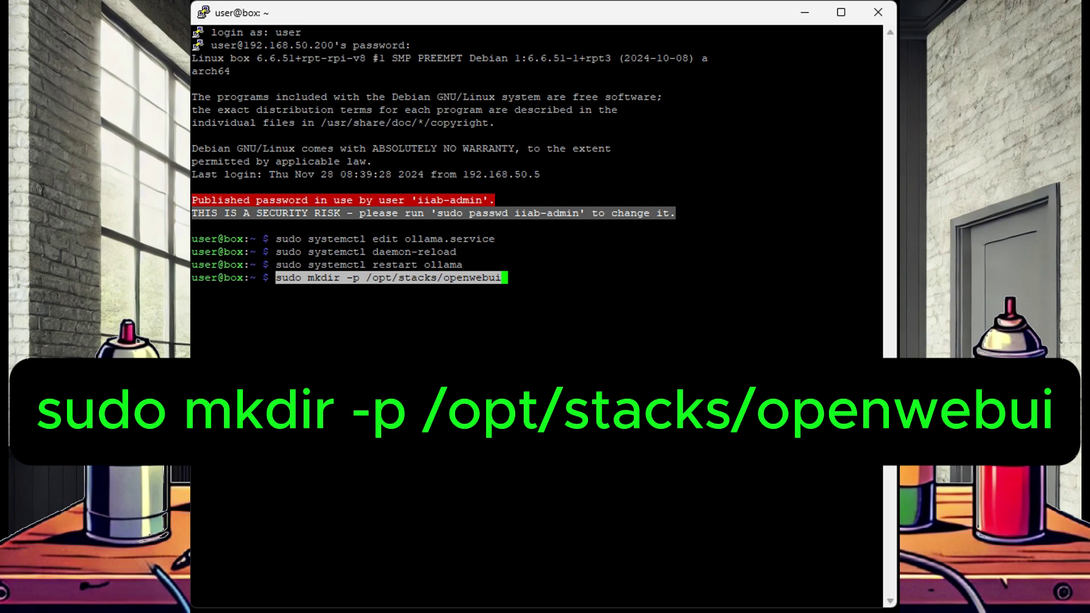
key(Return)
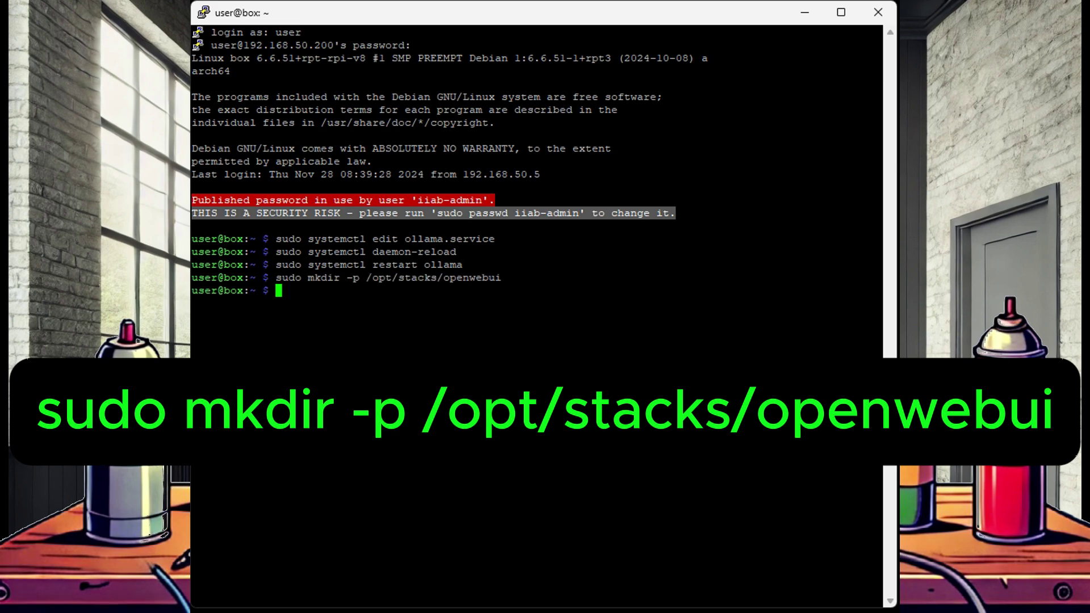
key(shift+Insert)
key(Return)
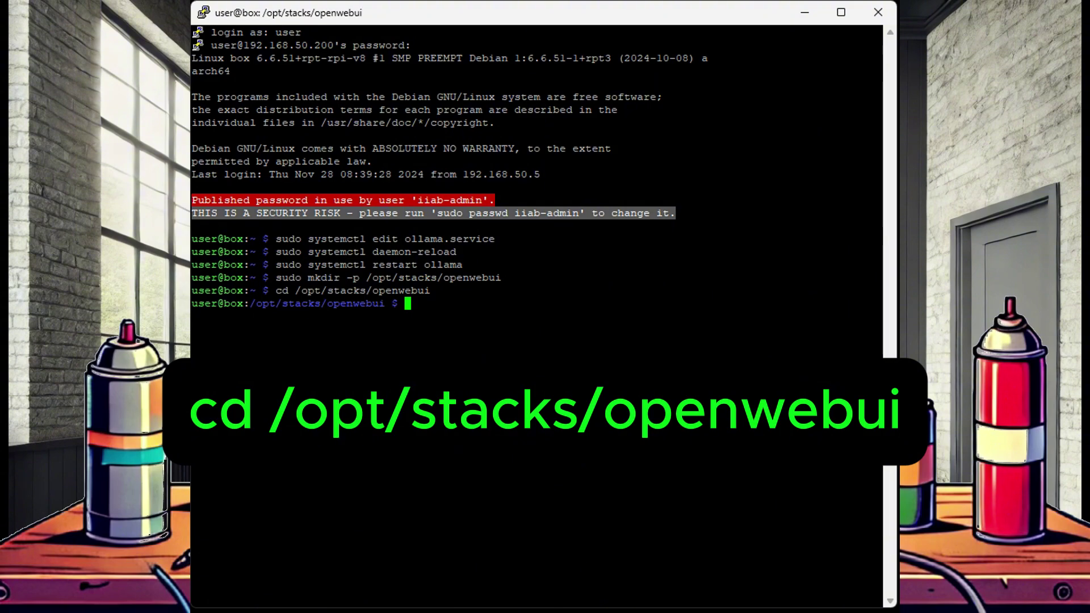
key(shift+Insert)
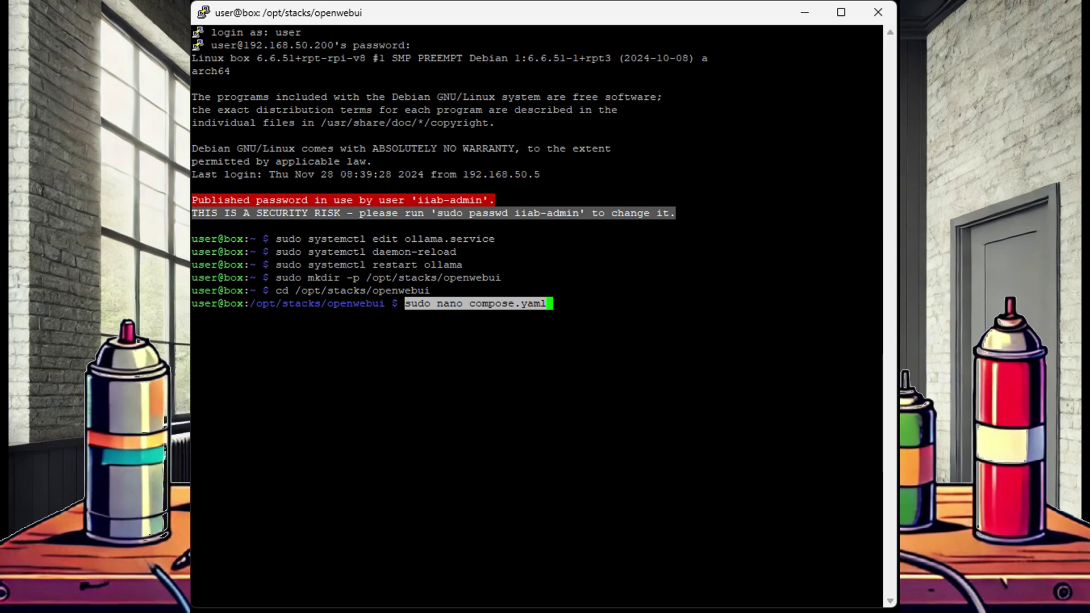
Write compose.yaml for the Open WebUI image on port 4244:8080 with a ./data volume.
key(Return)
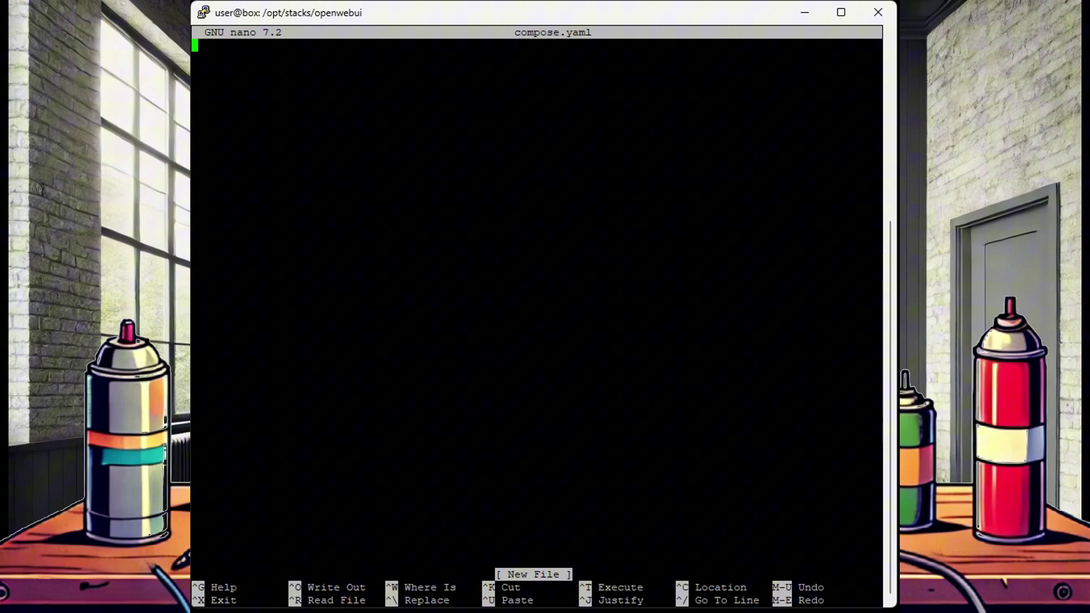
key(shift+Insert)
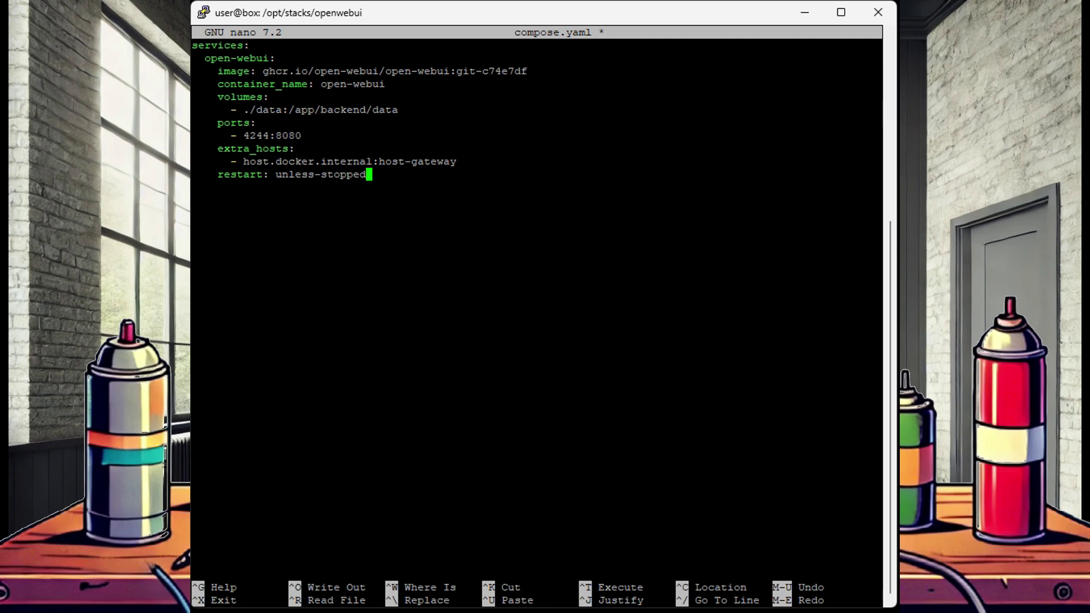
drag(385, 71, 546, 71)
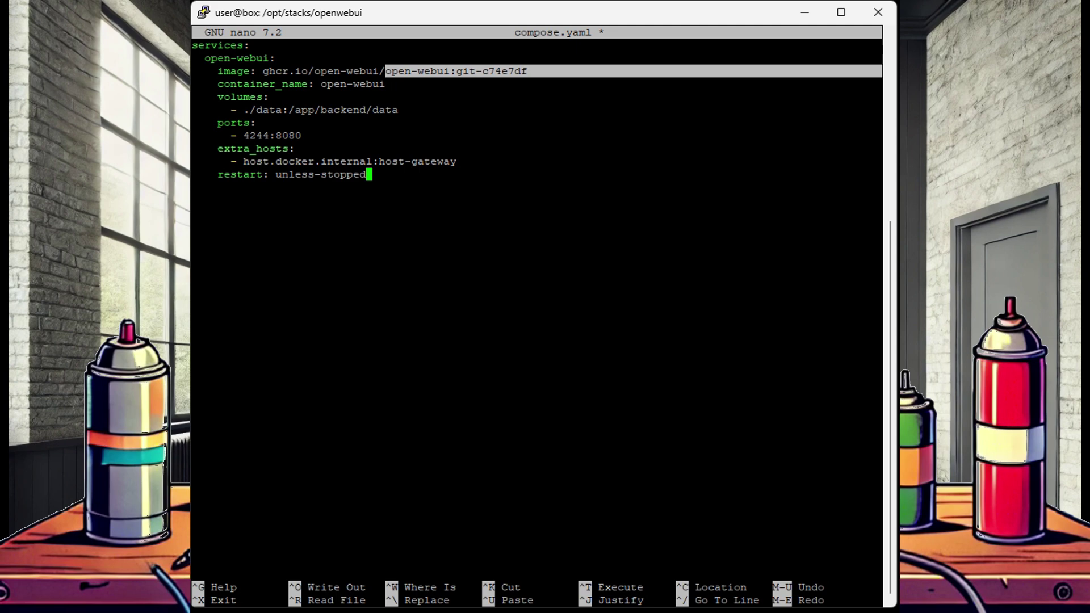
drag(238, 136, 269, 135)
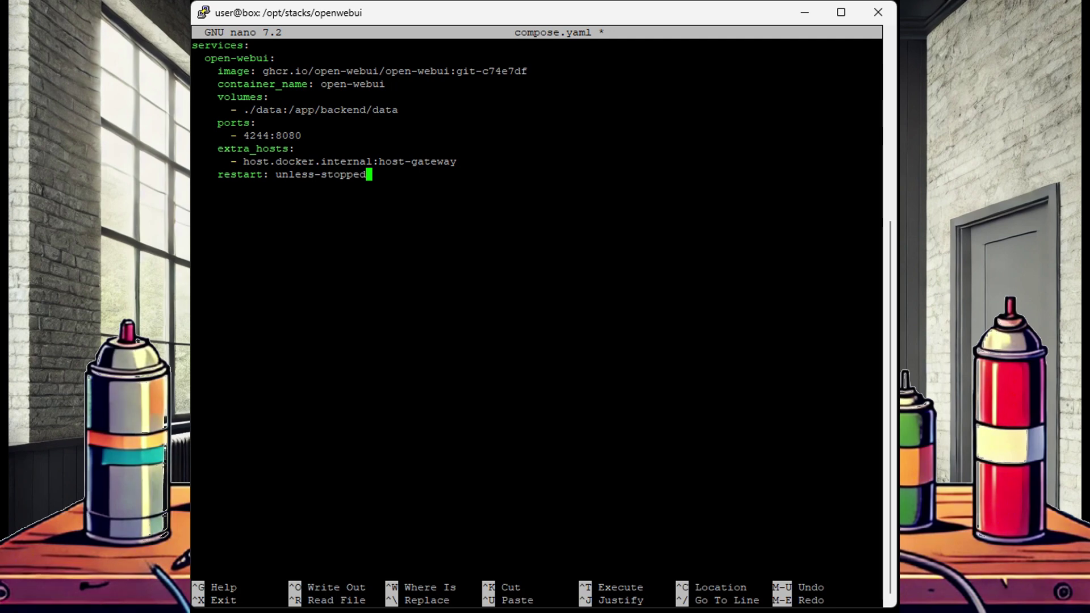
key(ctrl+o)
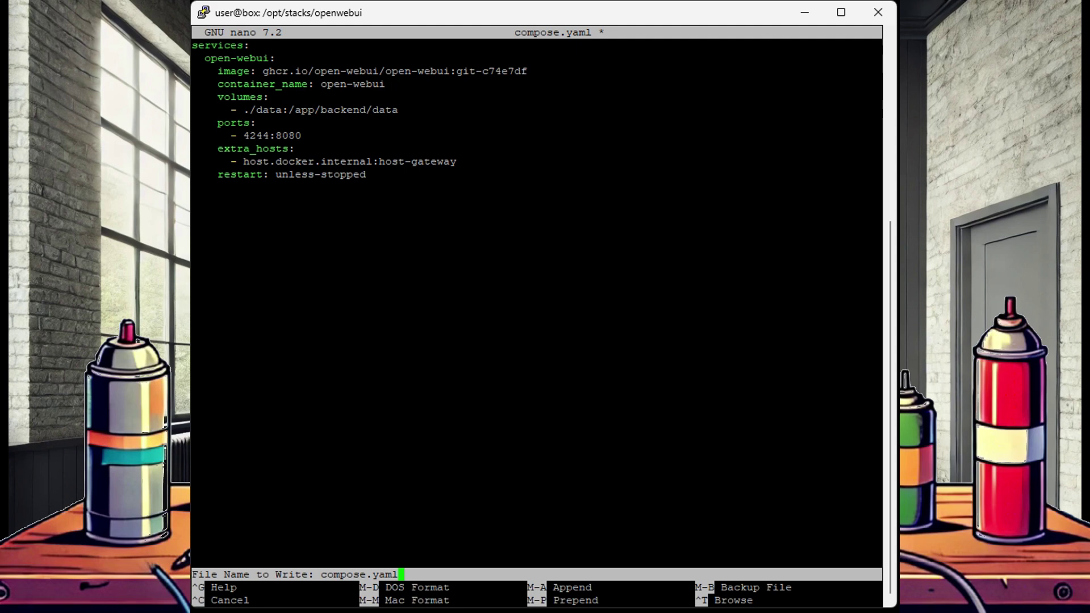
key(Return)
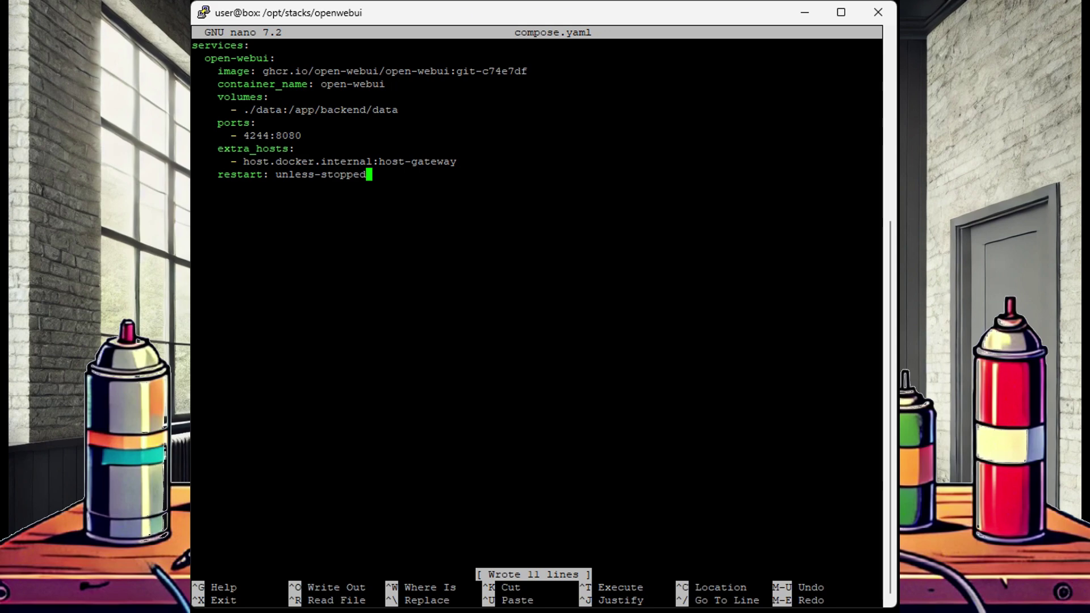
Exit nano and start the Open WebUI stack with 'docker compose up -d'.
key(ctrl+x)
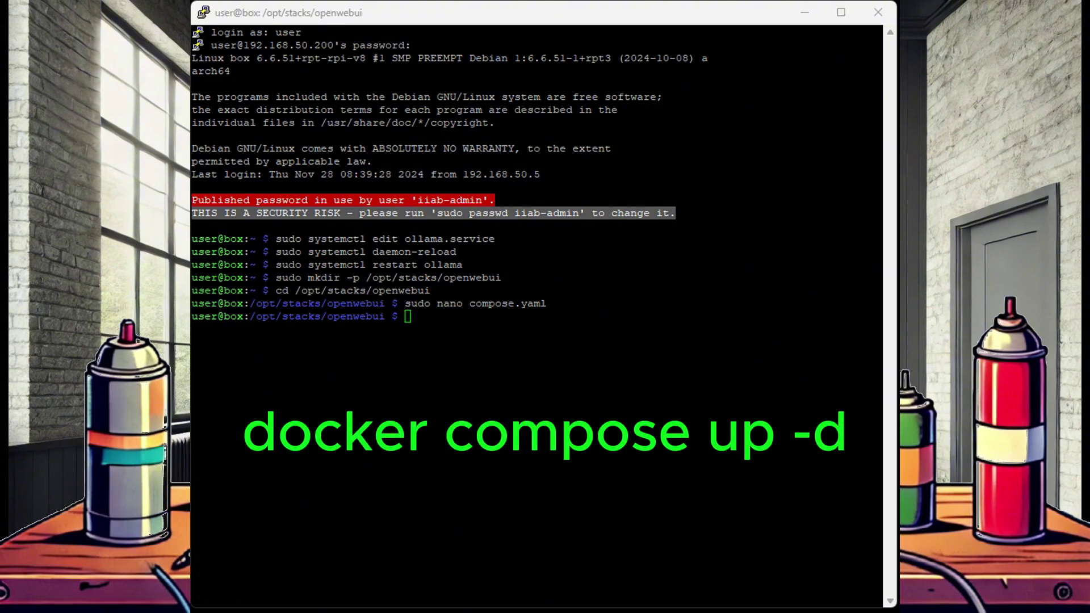
key(shift+Insert)
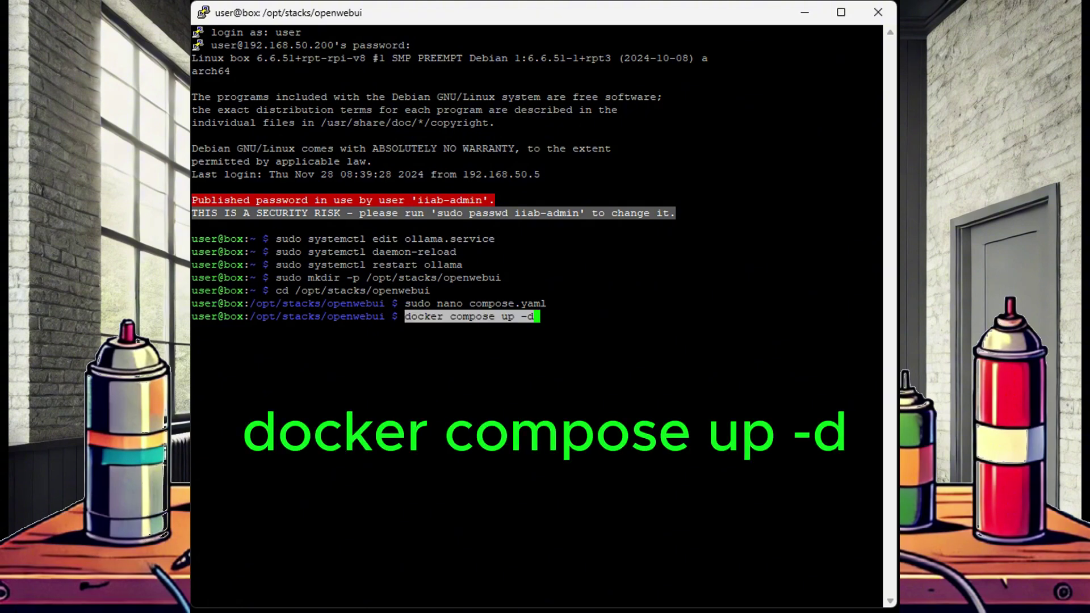
key(Return)
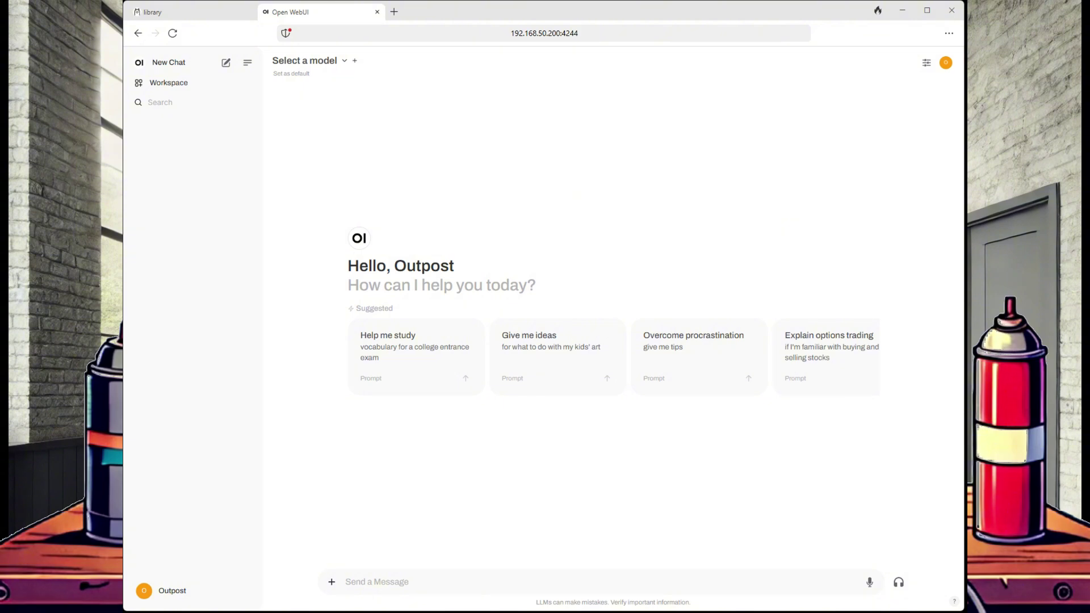
Browse the ollama.com model library down to the qwen model.
click(170, 12)
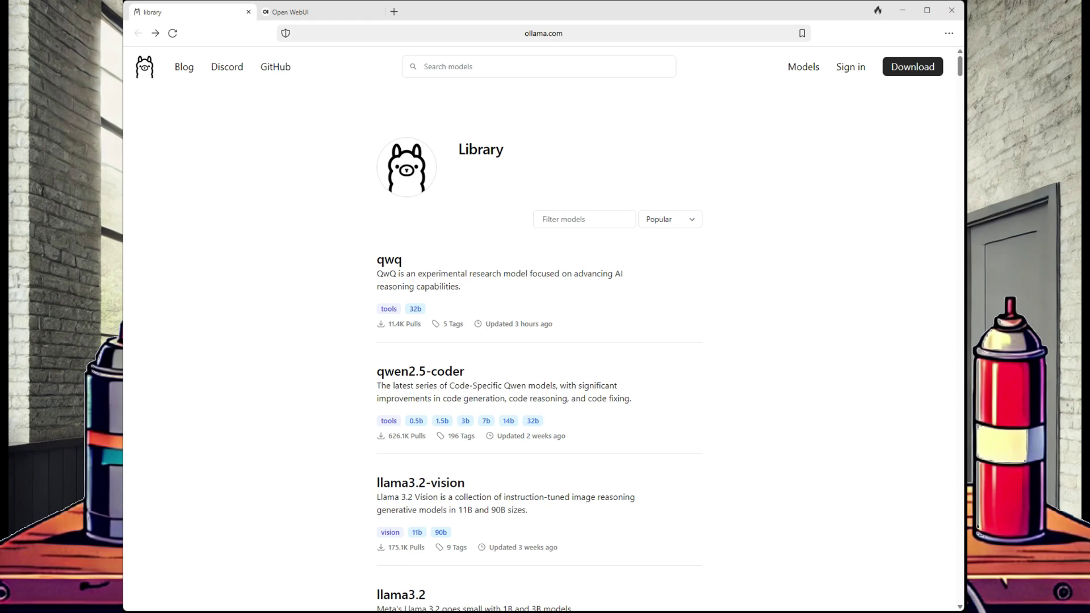
key(ctrl+l)
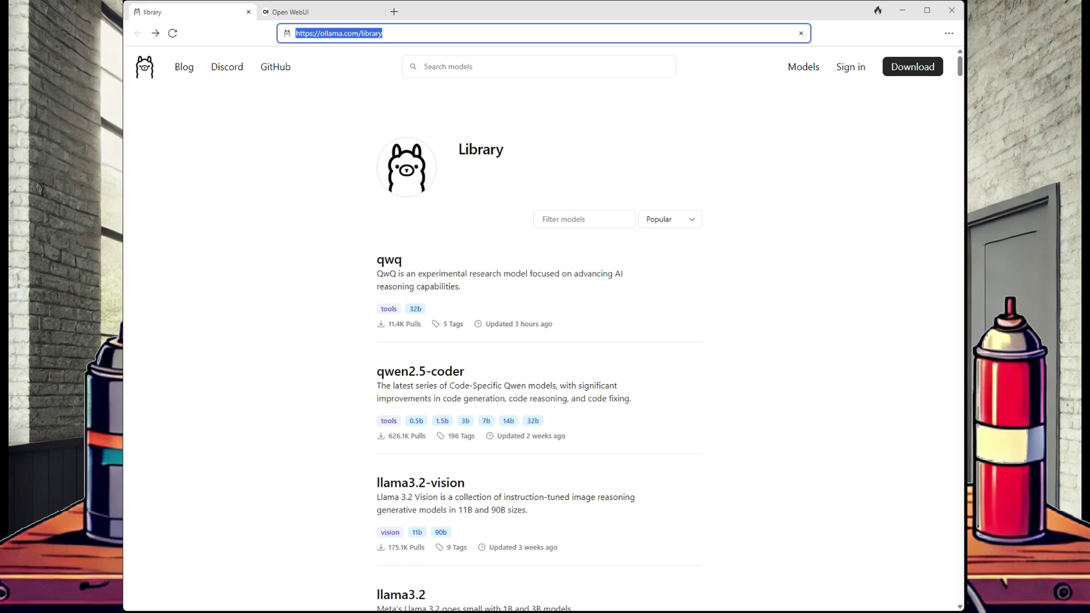
key(Escape)
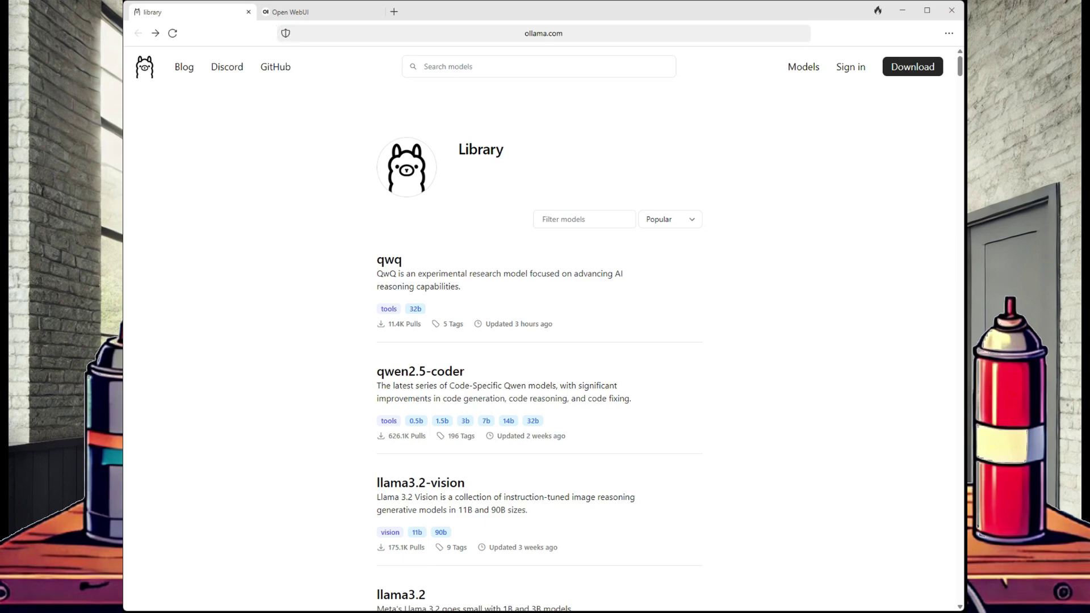
scroll(420, 157, down, 4)
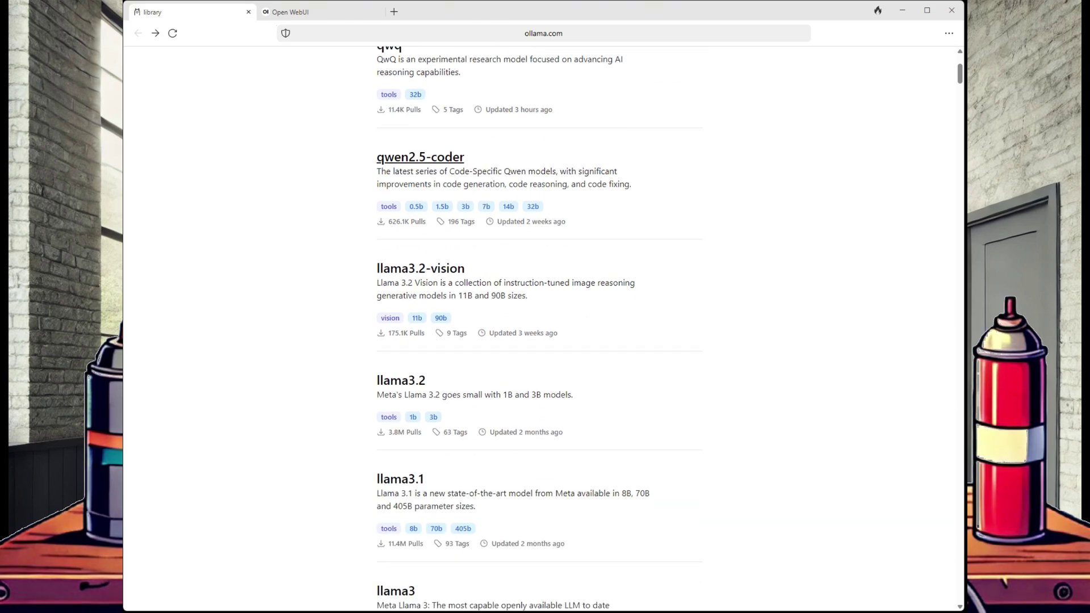
scroll(400, 210, down, 5)
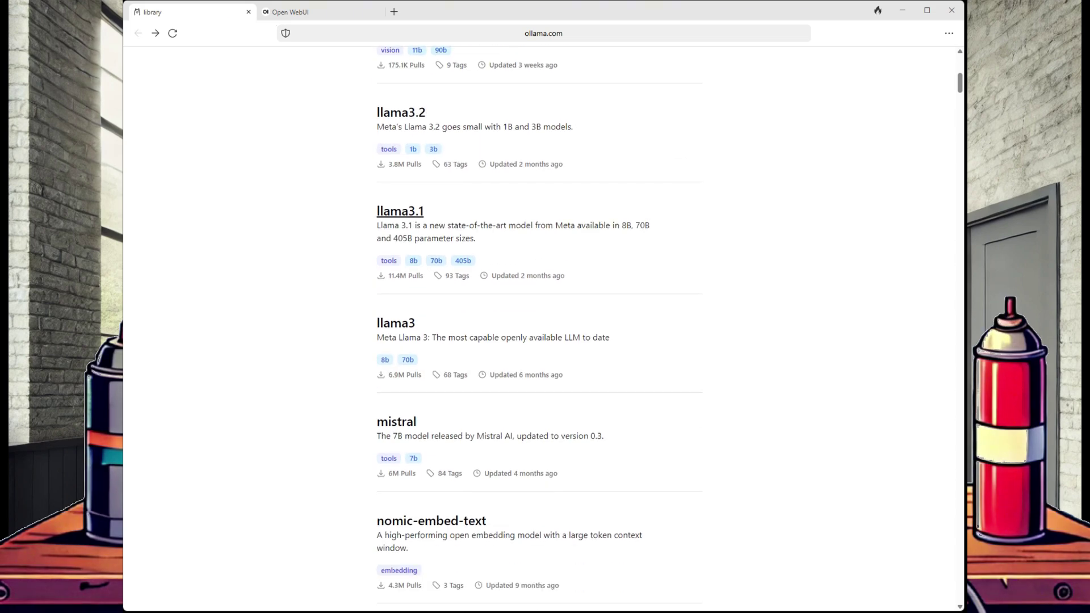
scroll(400, 208, down, 6)
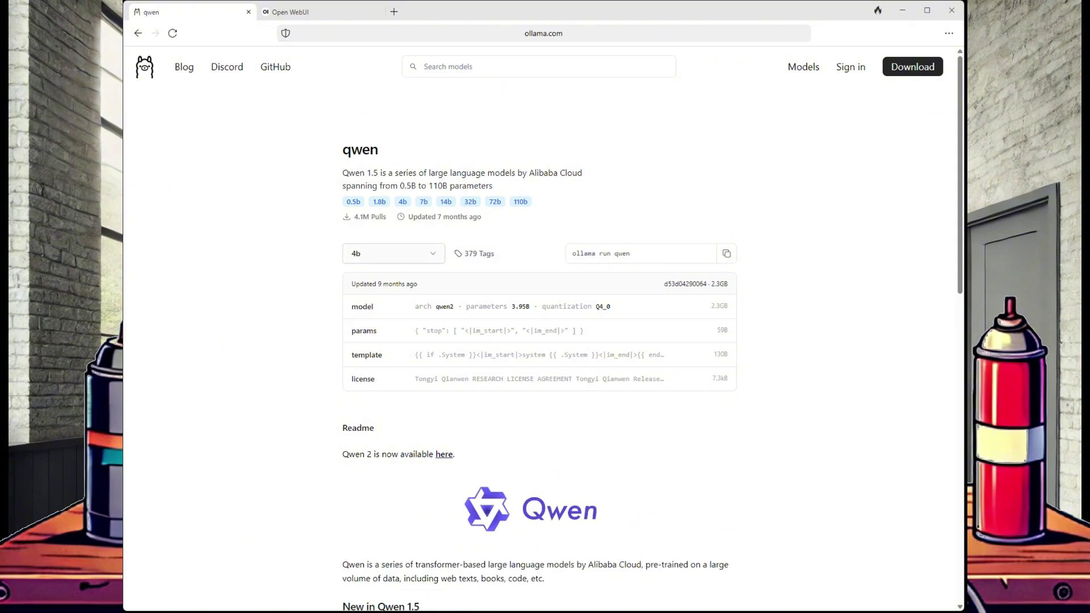
Select qwen's 4b size and copy the qwen:4b tag from its run command.
click(394, 253)
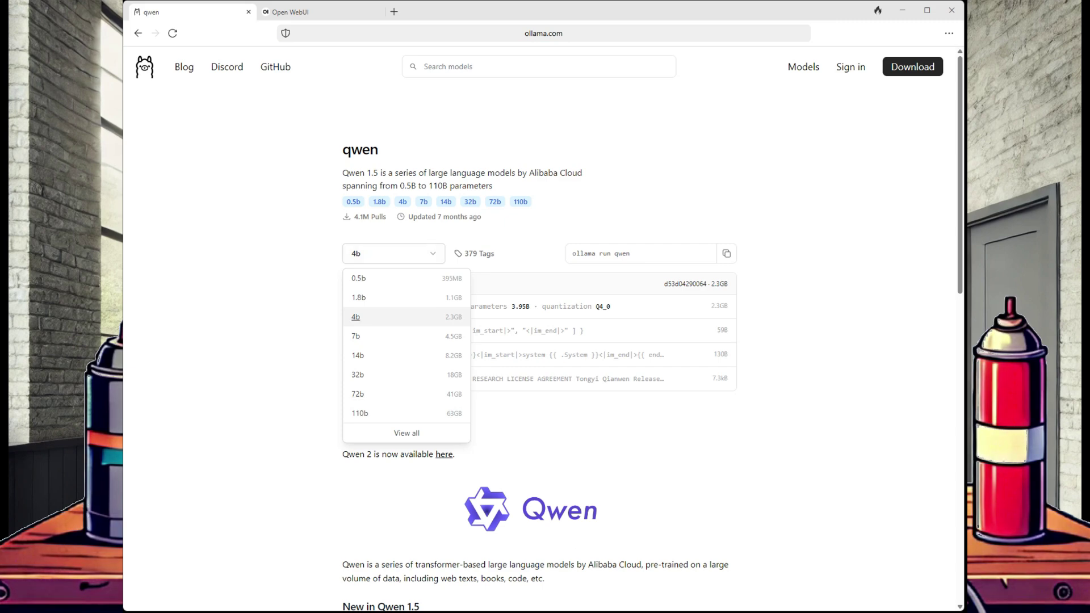
click(355, 317)
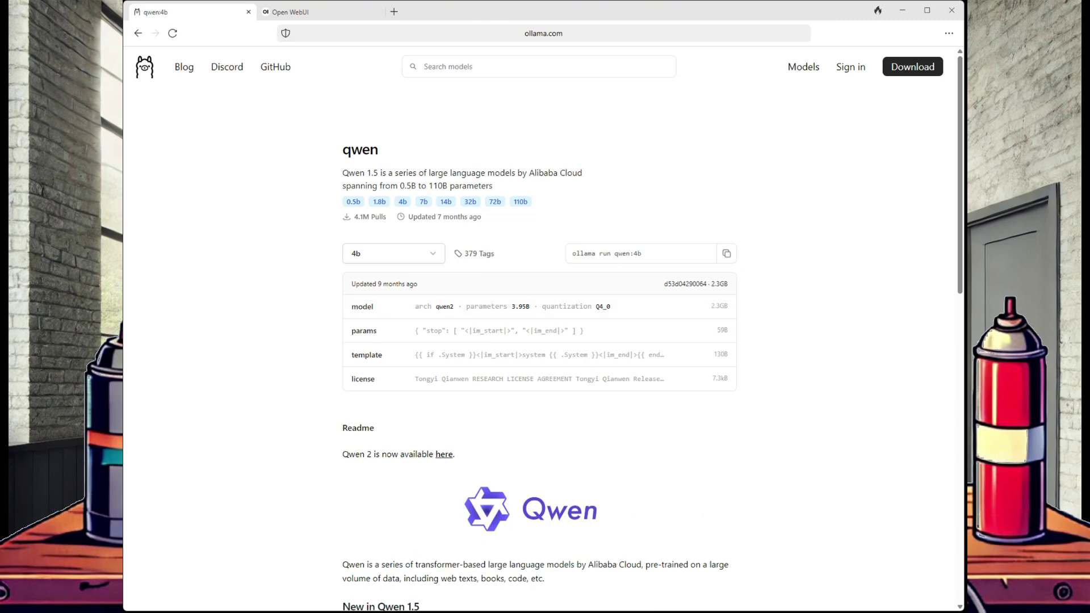
drag(615, 254, 642, 253)
key(ctrl+Tab)
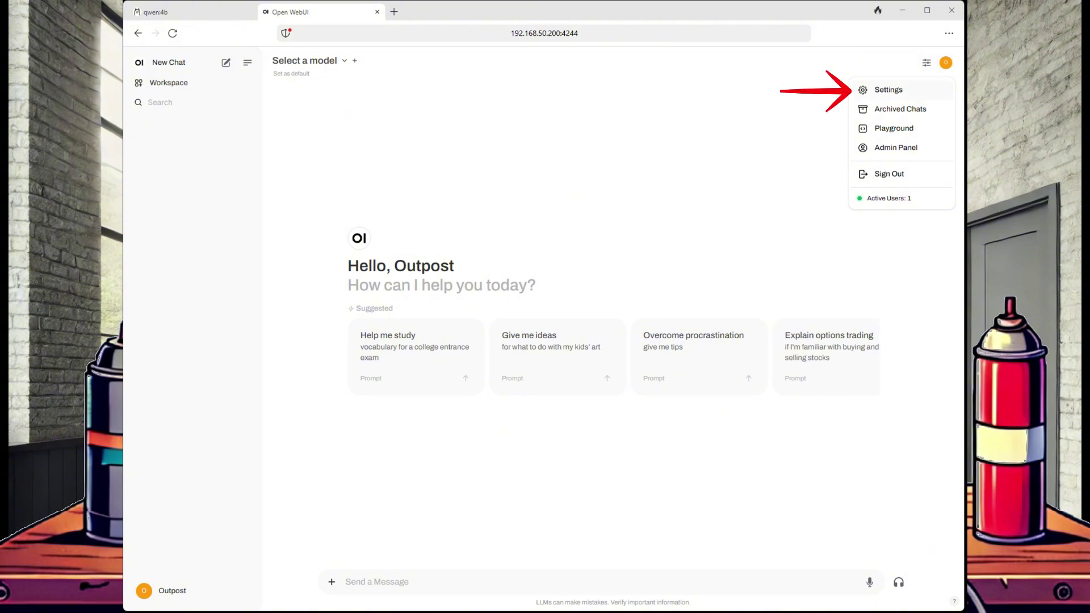
Pull qwen:4b from Ollama.com in Admin Panel > Settings > Models.
click(888, 89)
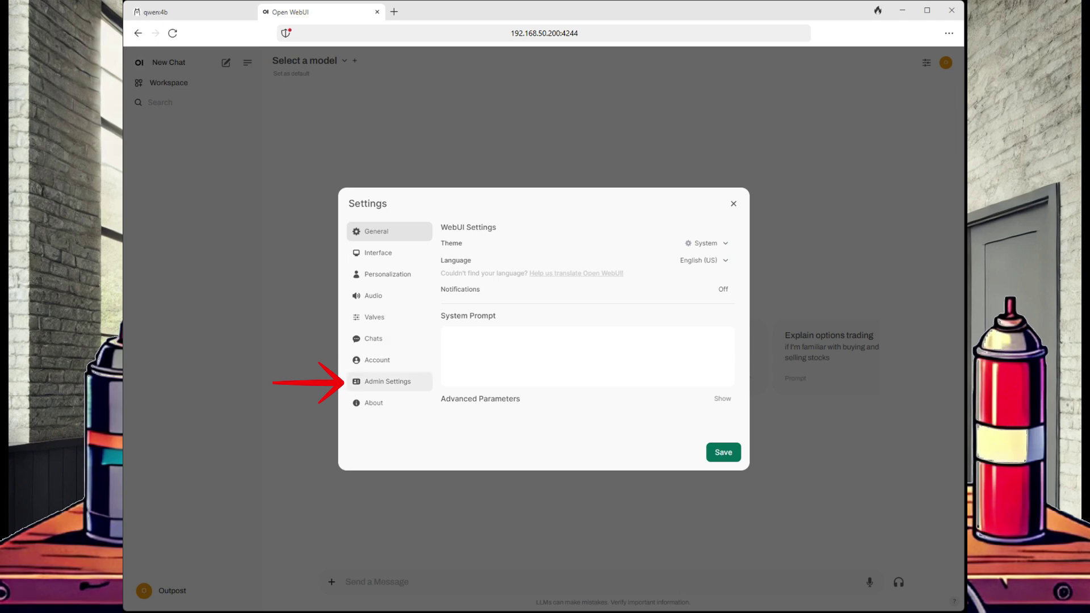
click(387, 381)
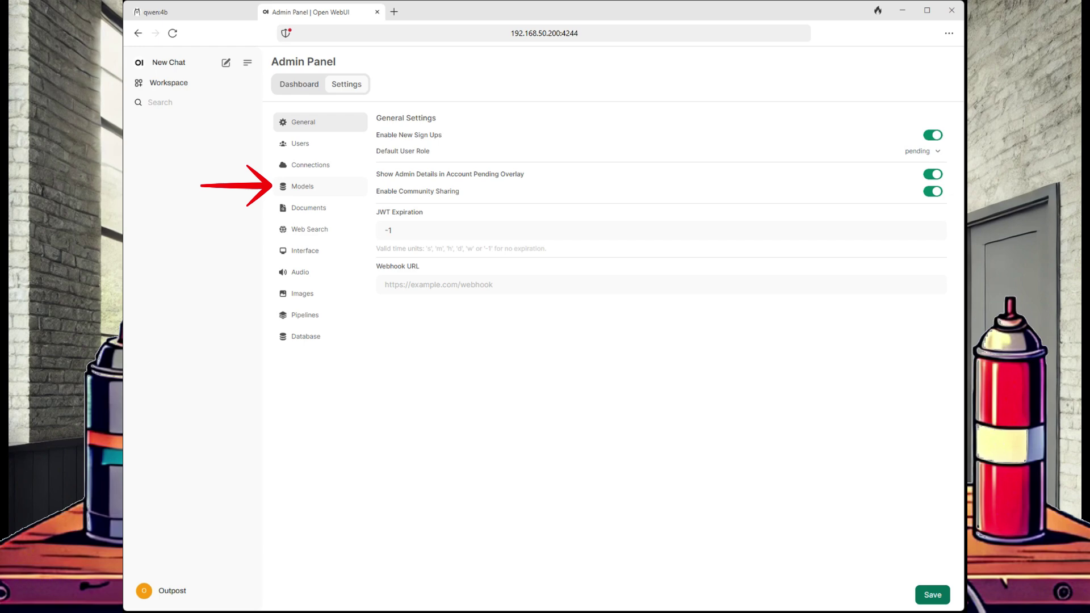
click(302, 187)
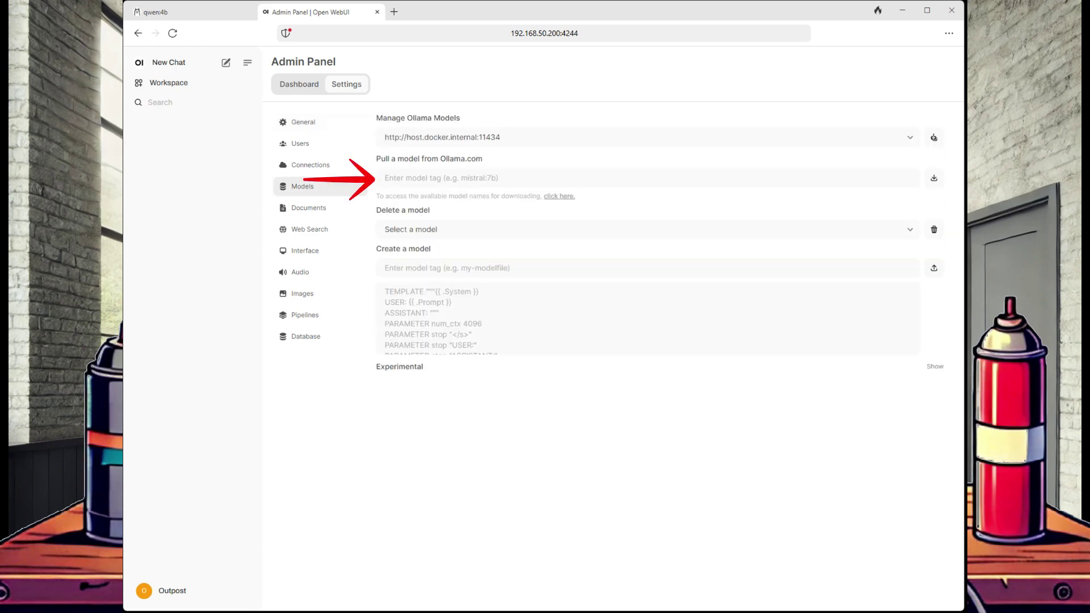
click(431, 177)
key(ctrl+v)
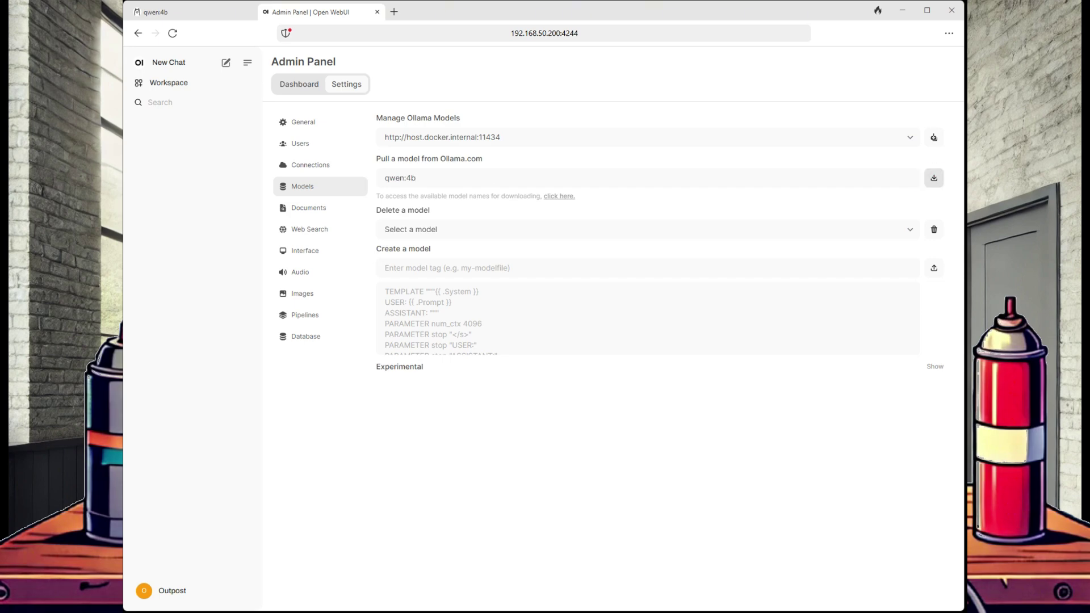
click(934, 178)
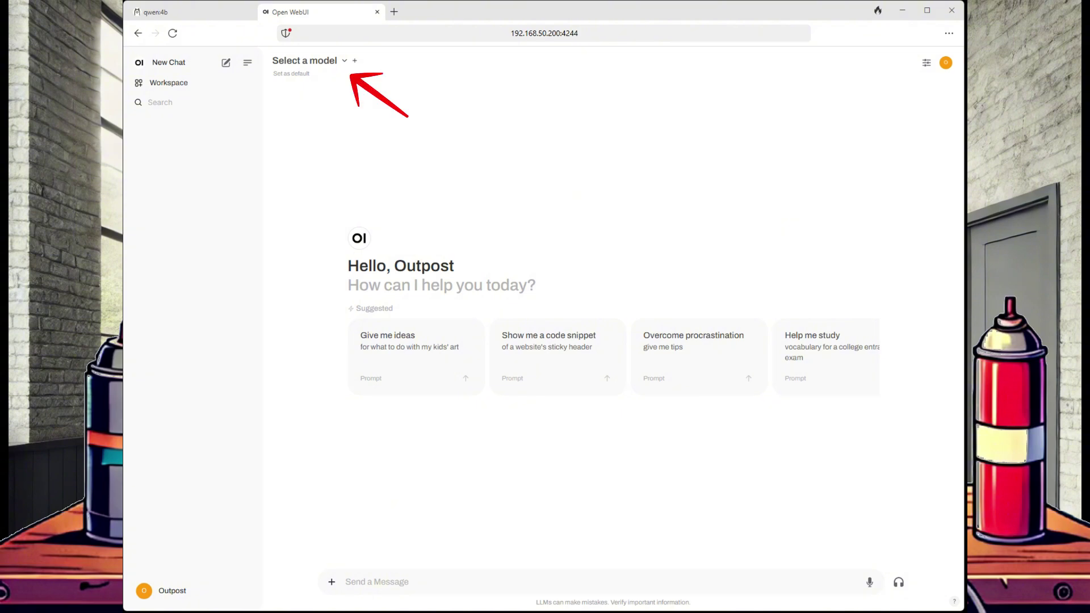
Switch to qwen2.5-coder:0.5b and send it the 'Show me a code snippet' sticky-header prompt.
click(344, 60)
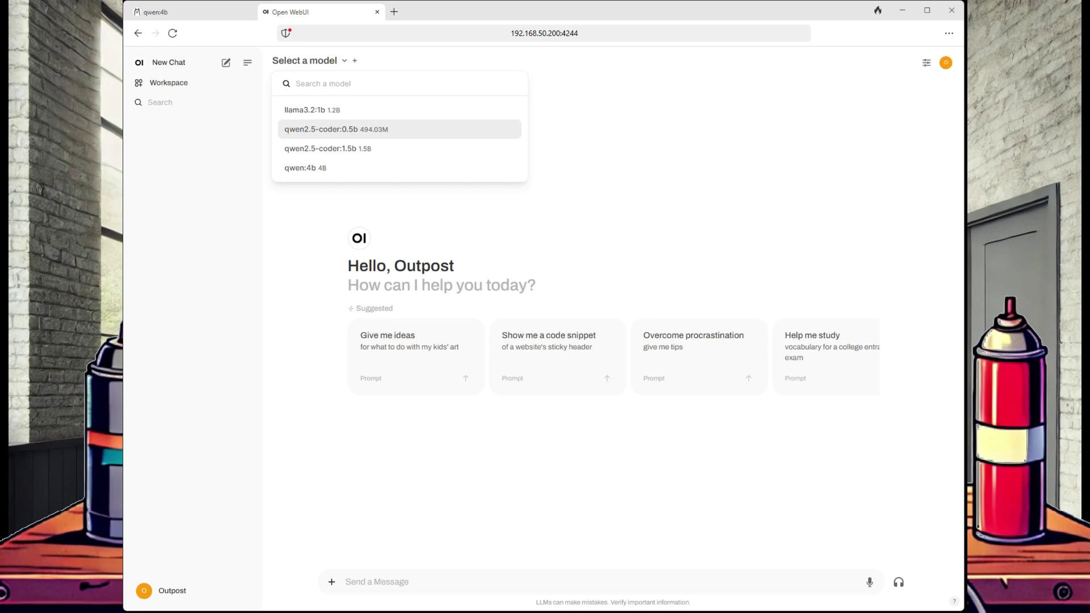
click(337, 129)
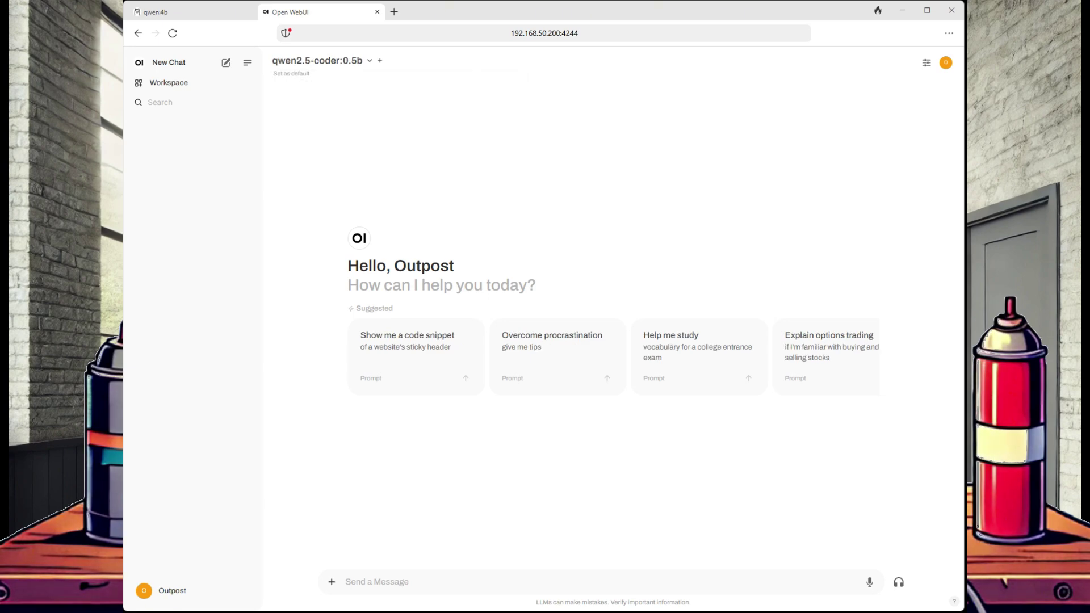
click(417, 357)
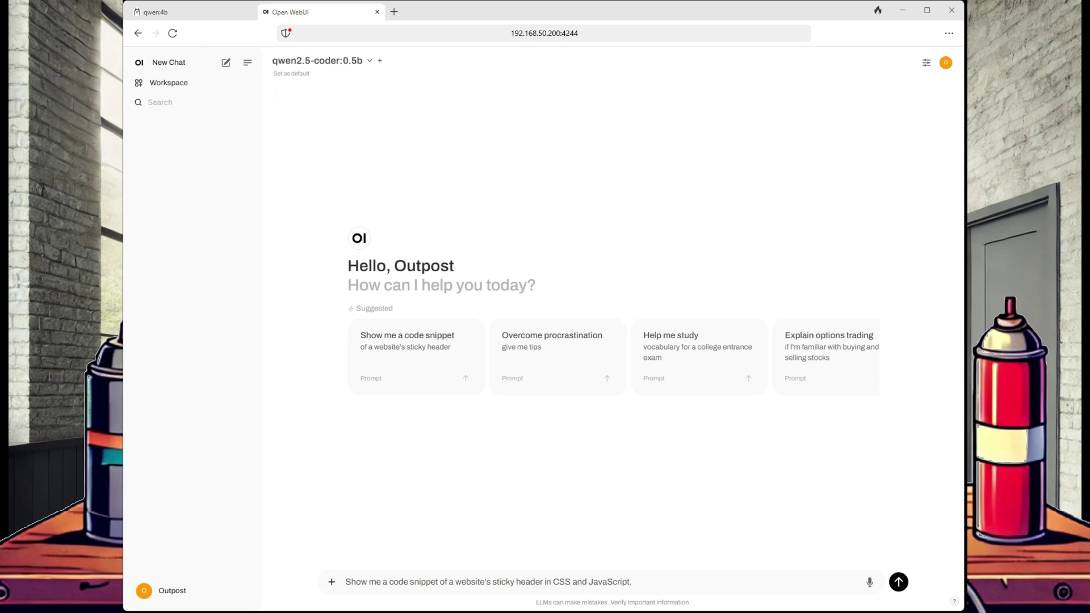
click(898, 582)
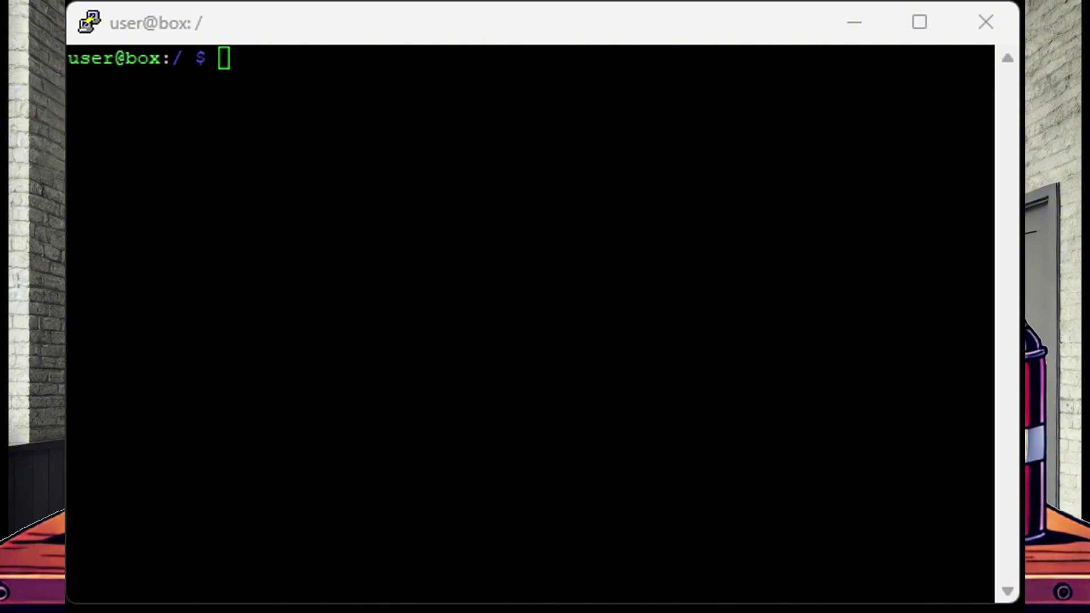
Locate the sdb USB drive with lsblk and list the documents in /media/usb2/Ollama.
text(lsblk)
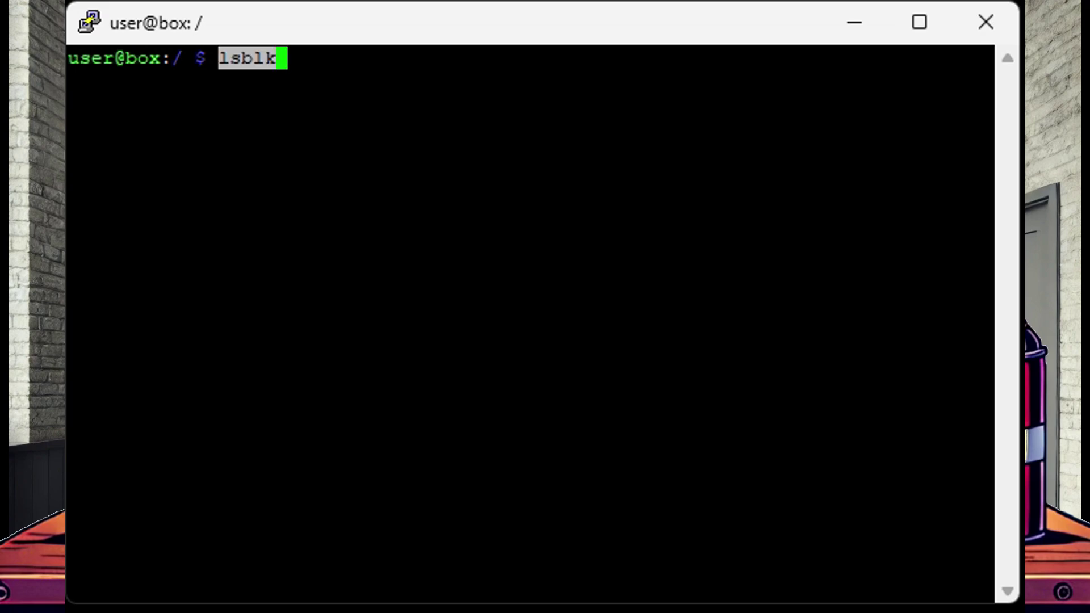
key(Return)
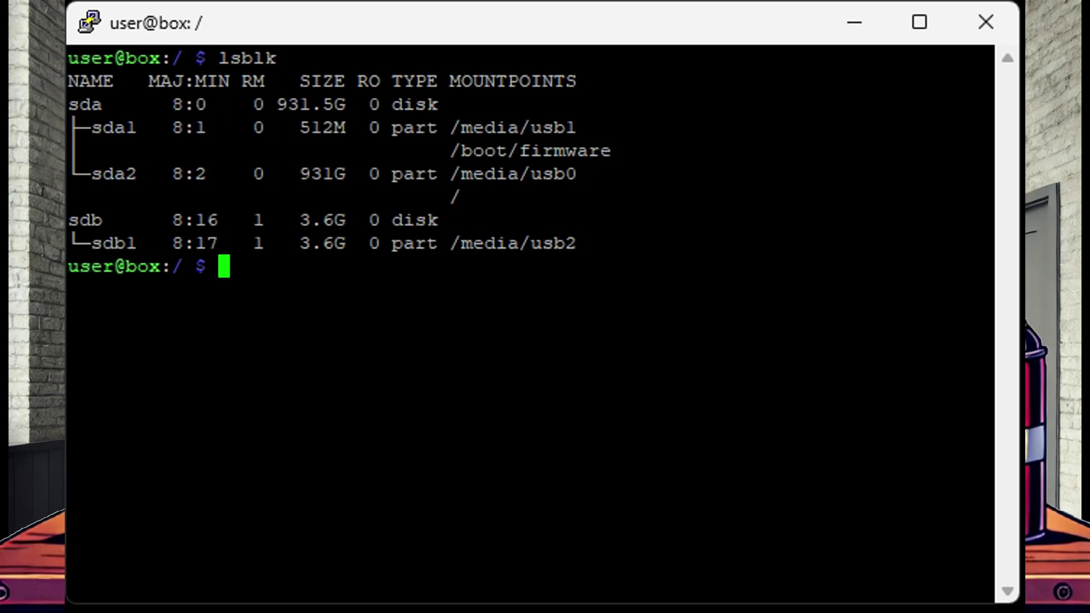
drag(69, 220, 682, 244)
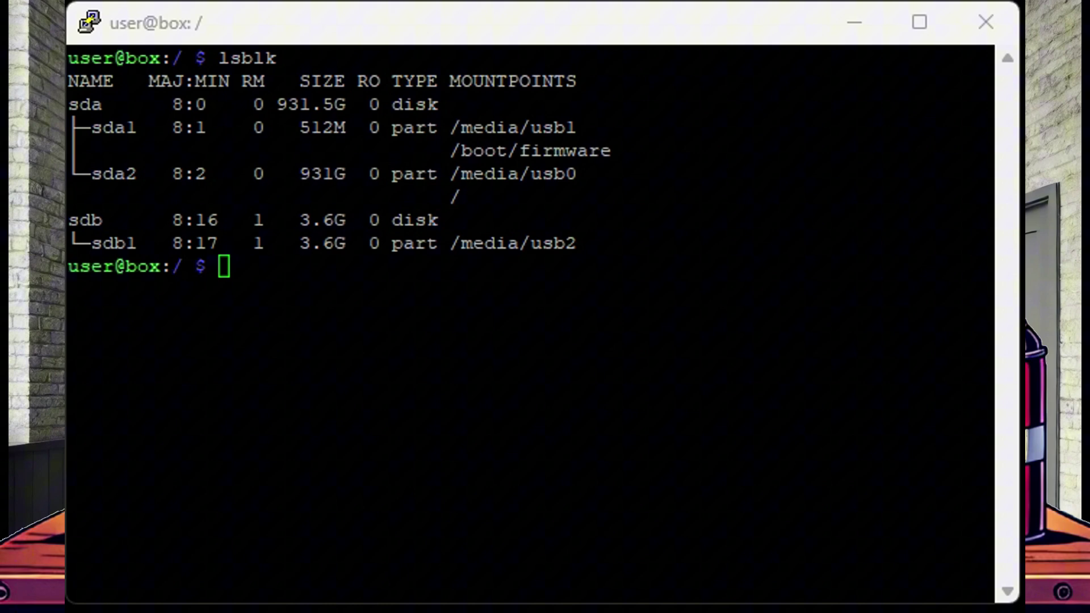
key(alt+Tab)
text(cd /media/usb2/Ollama)
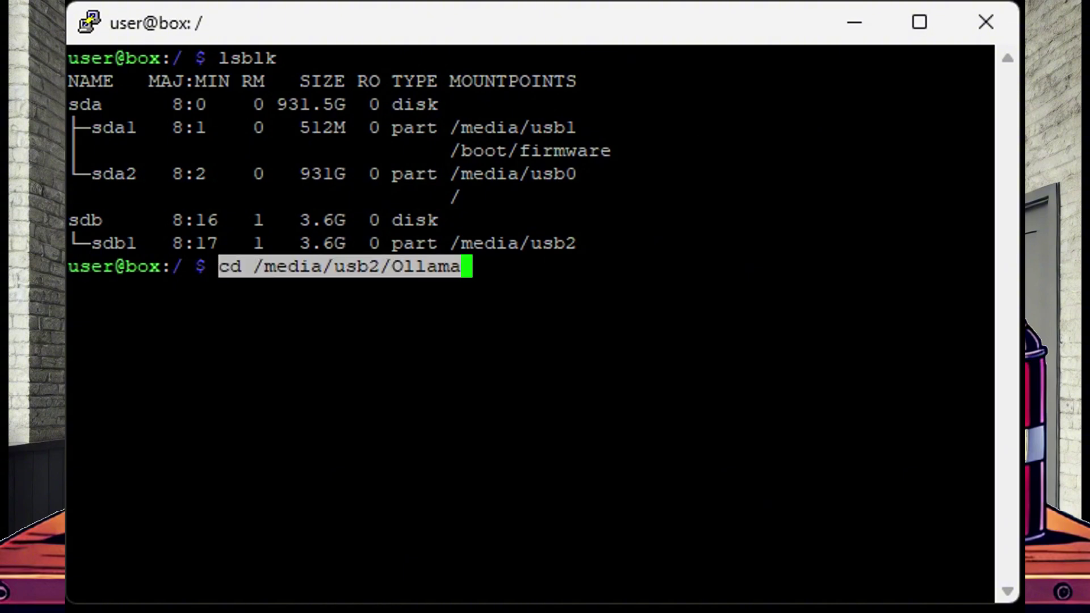
key(Return)
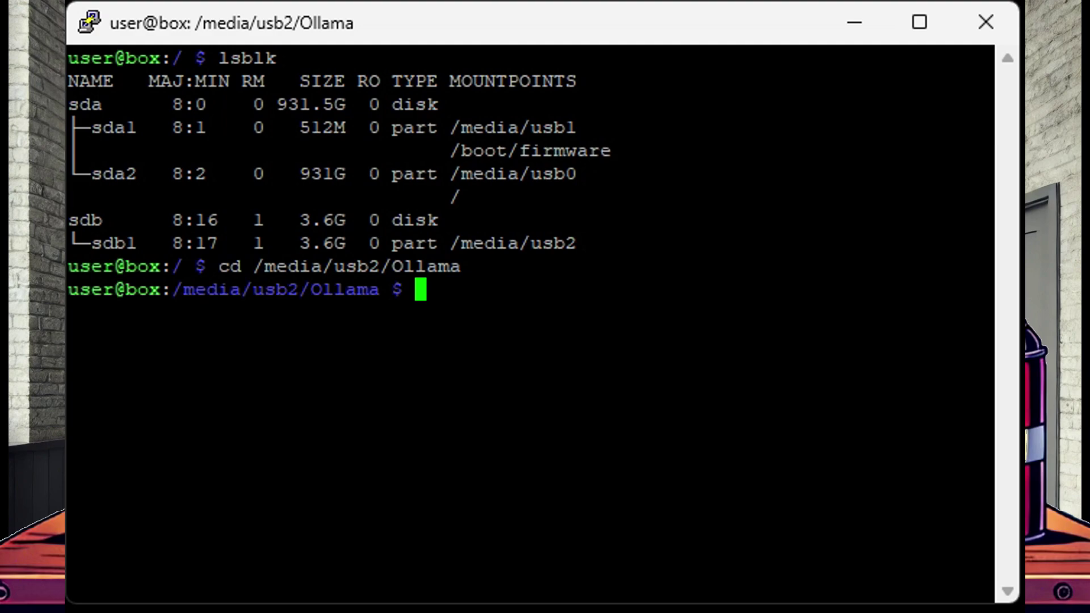
text(ls)
key(Return)
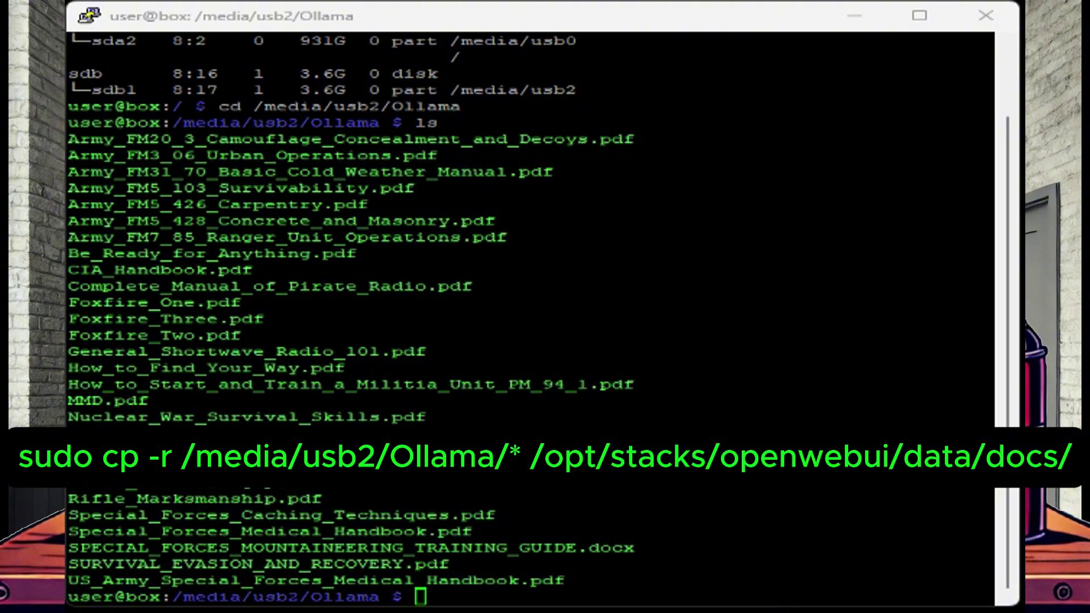
Copy all Ollama folder files into /opt/stacks/openwebui/data/docs/ and list that folder.
text(sudo cp -r /media/usb2/Ollama/* /opt/stacks/openwebui/data/docs/)
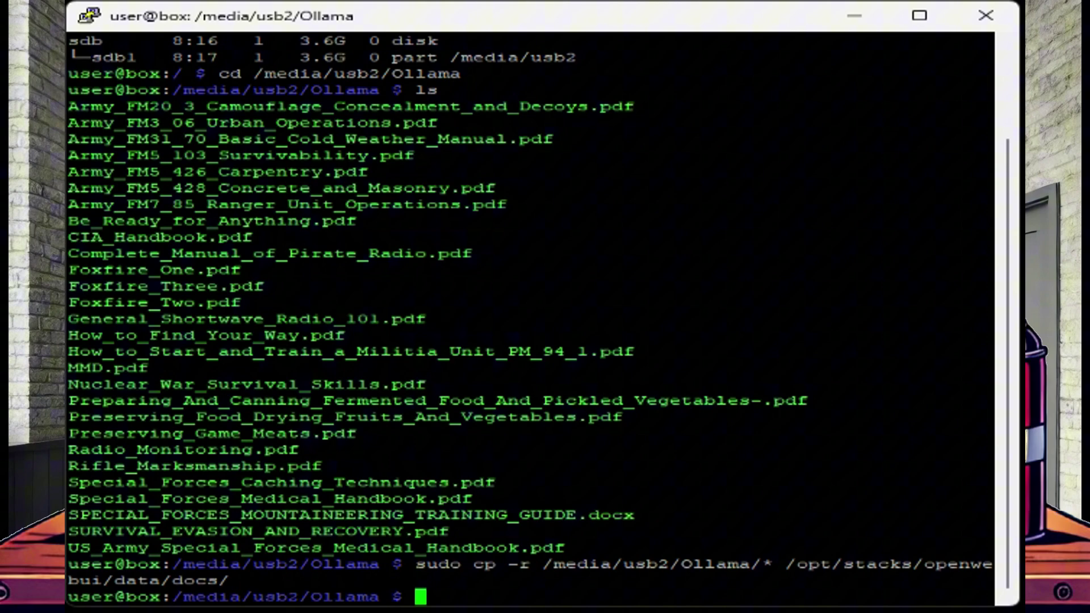
text(ls -1 /opt/stacks/openwebui/data/docs/)
key(Return)
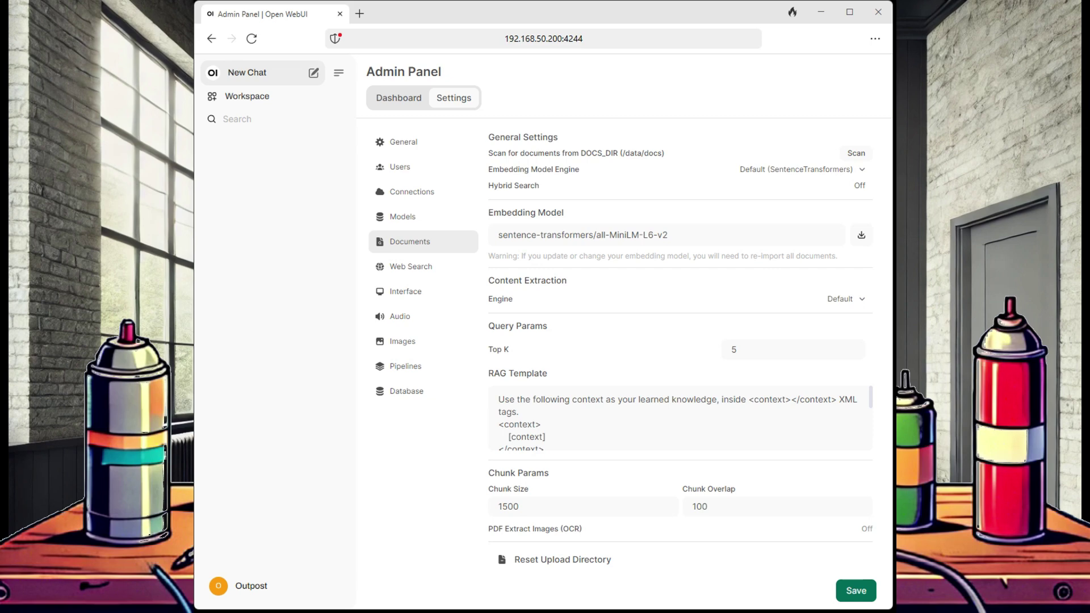
Open a fresh chat and select tinyllama:latest as its model.
click(248, 72)
click(405, 70)
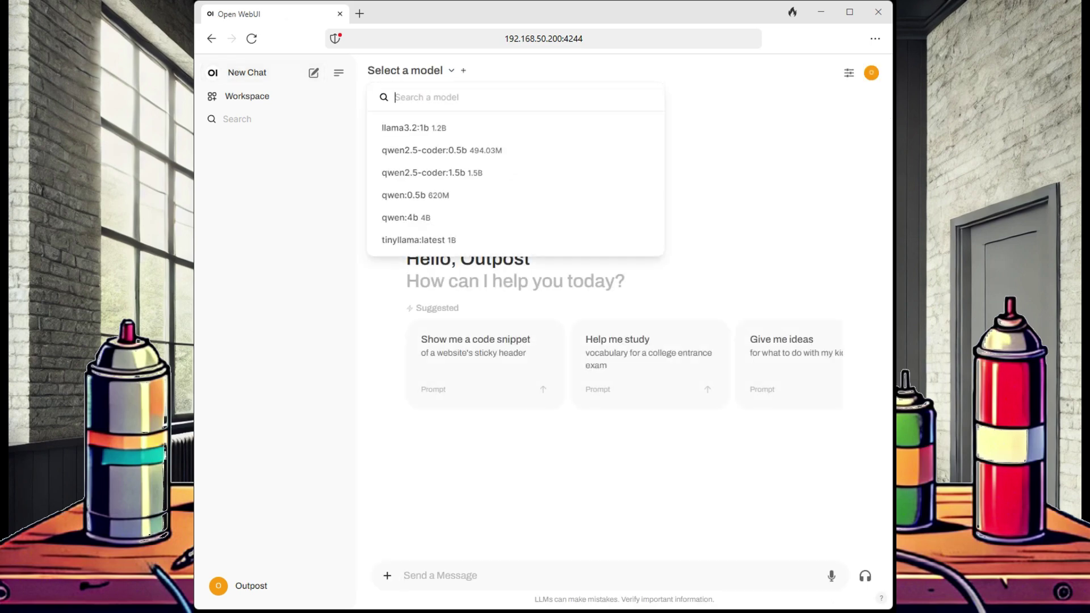
click(419, 240)
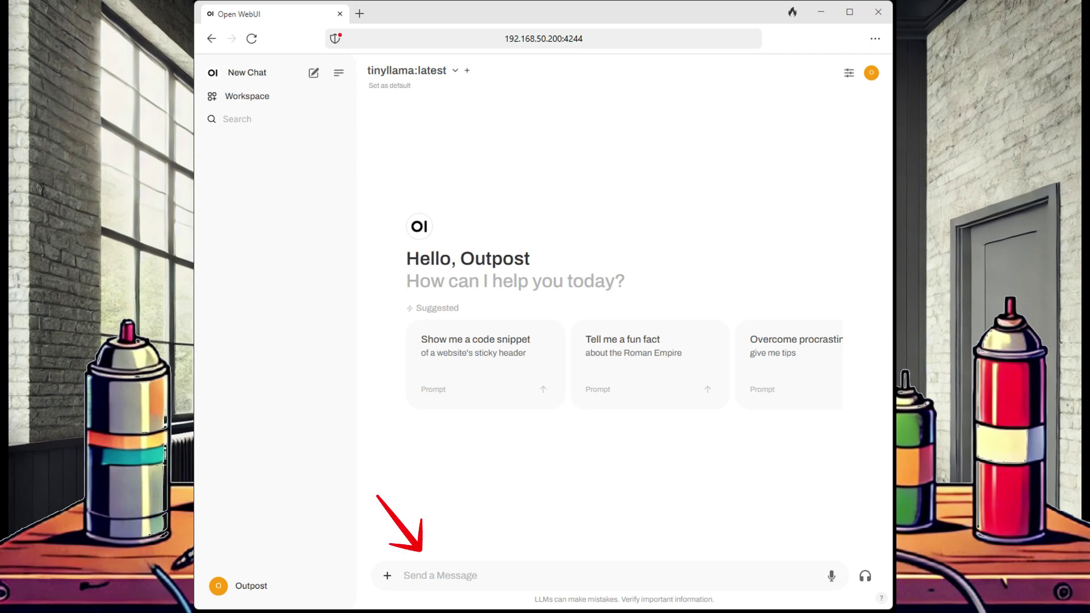
Attach the mountaineering training guide and ask 'What are some ways to do an improvised rappel?'.
text(#)
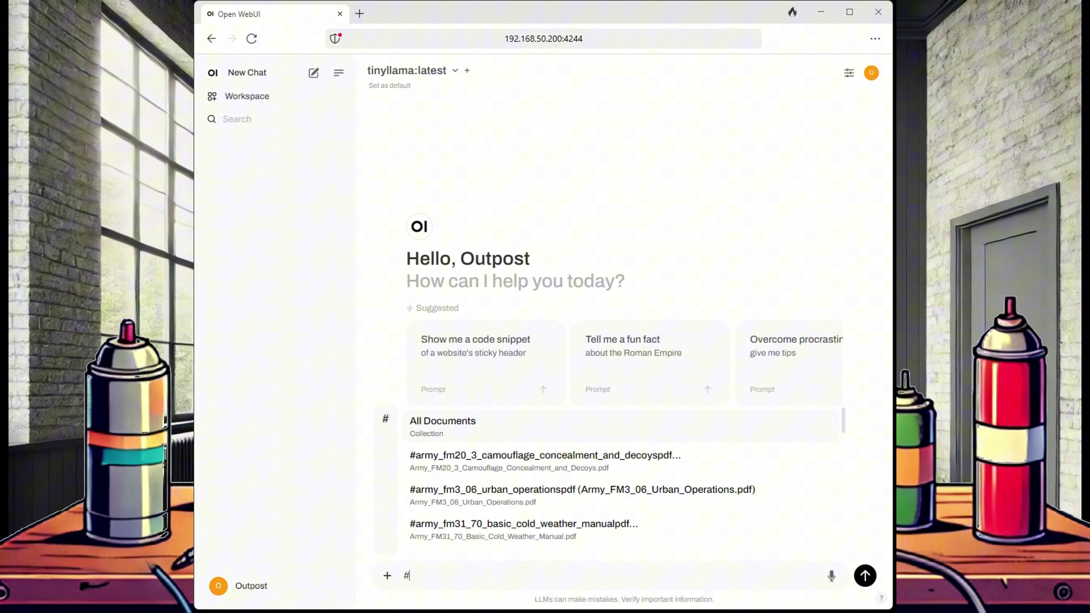
scroll(622, 480, down, 10)
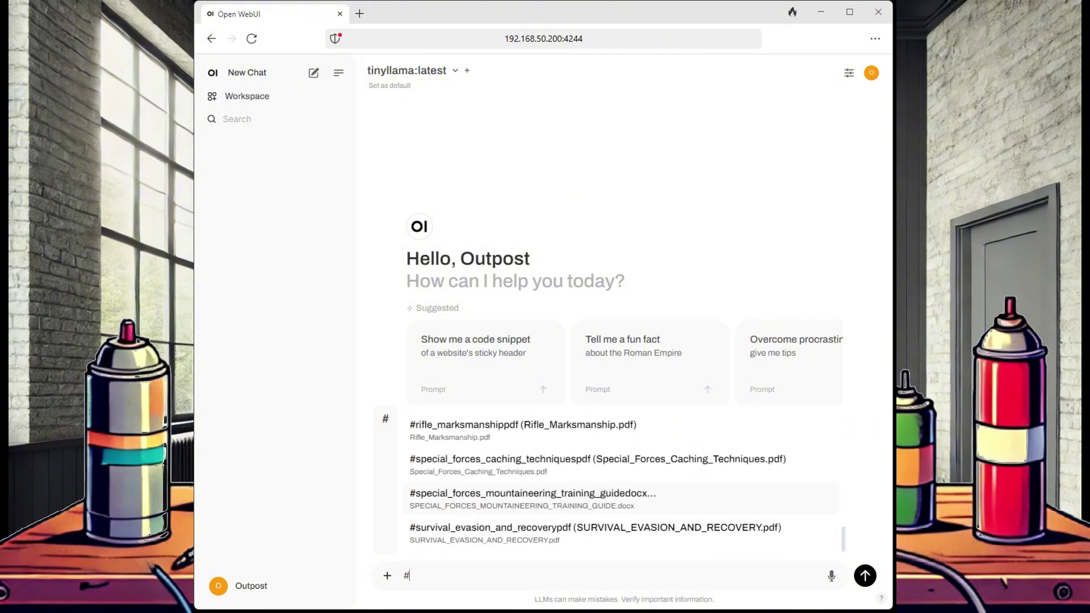
key(Return)
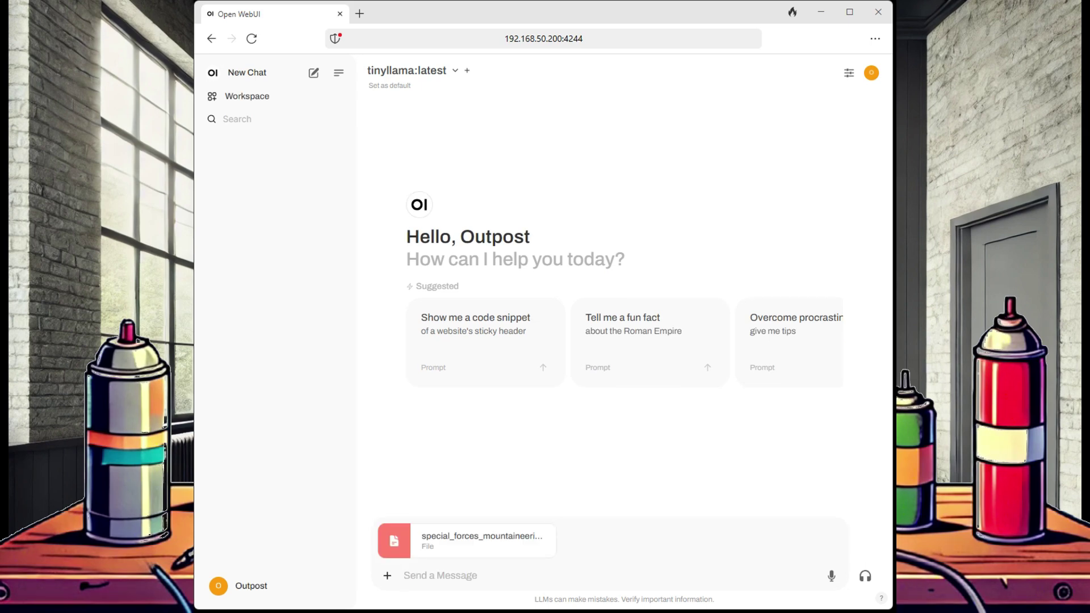
text(What)
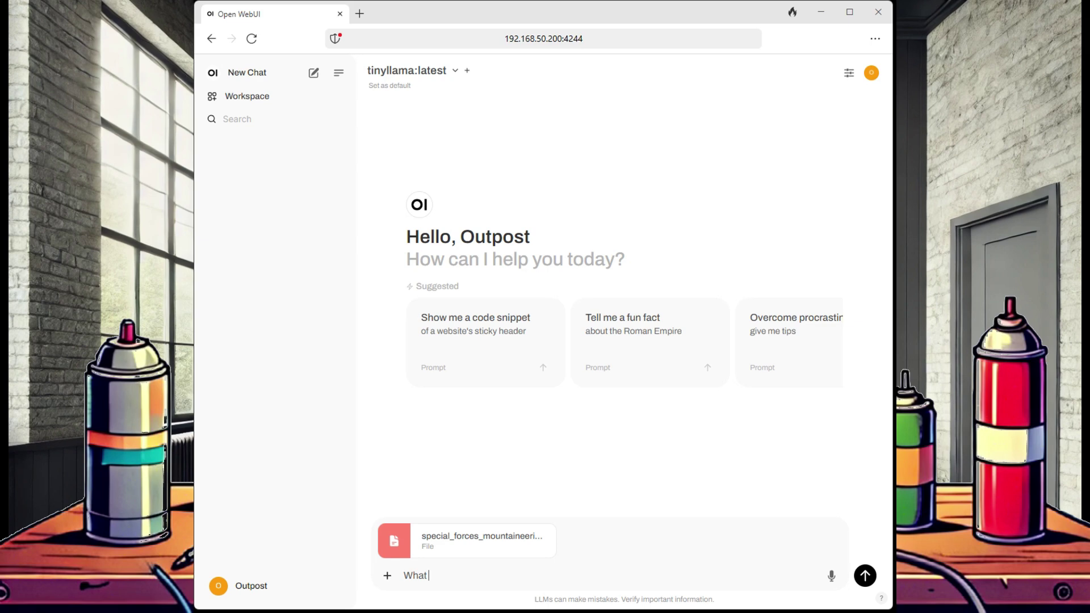
text( are some ways to do an improv)
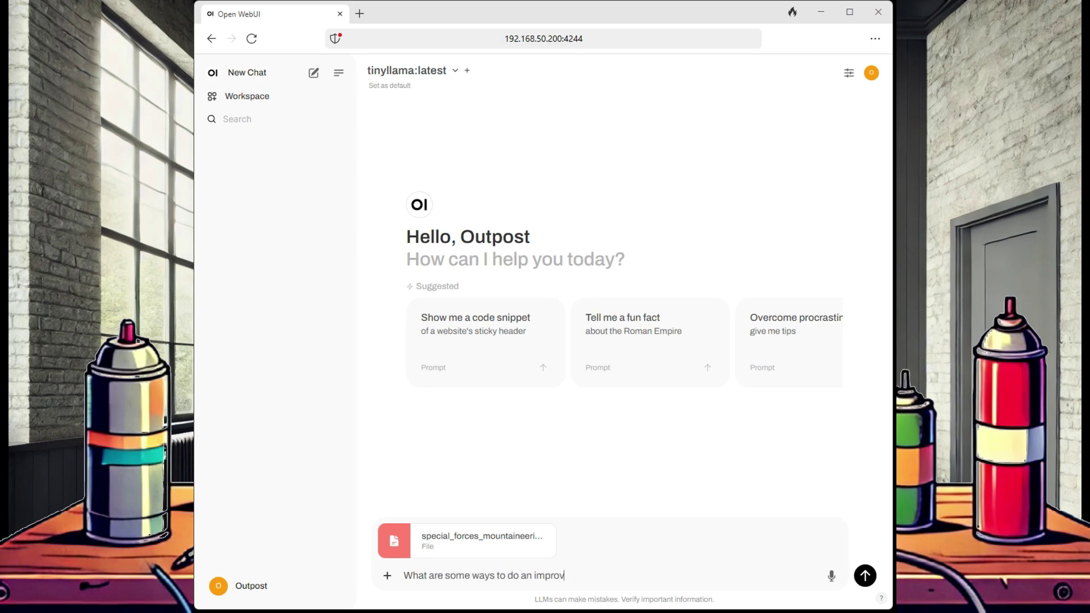
text(ised rappel?)
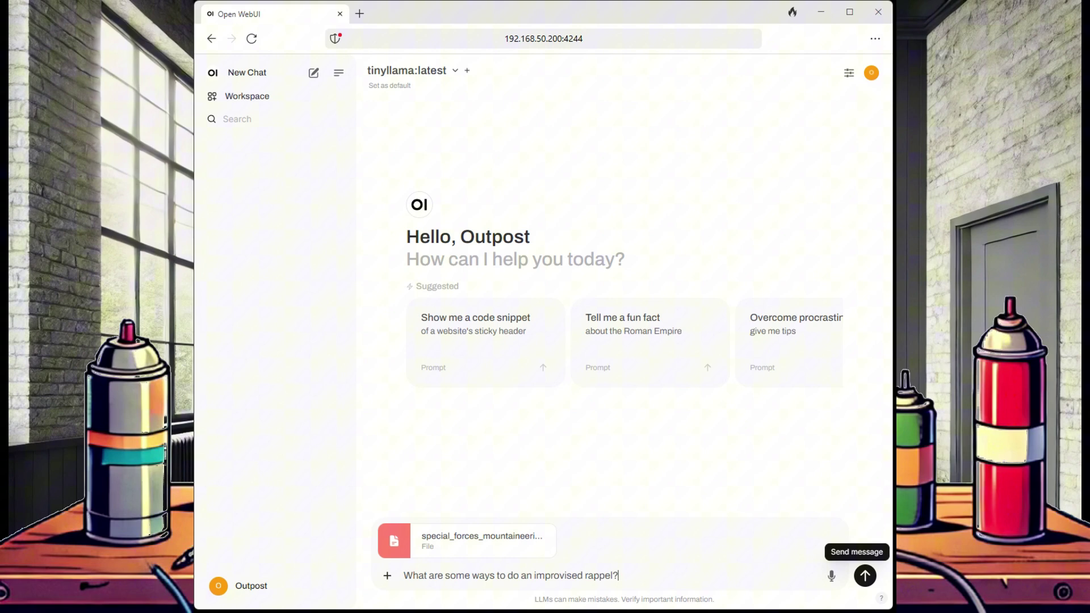
click(865, 575)
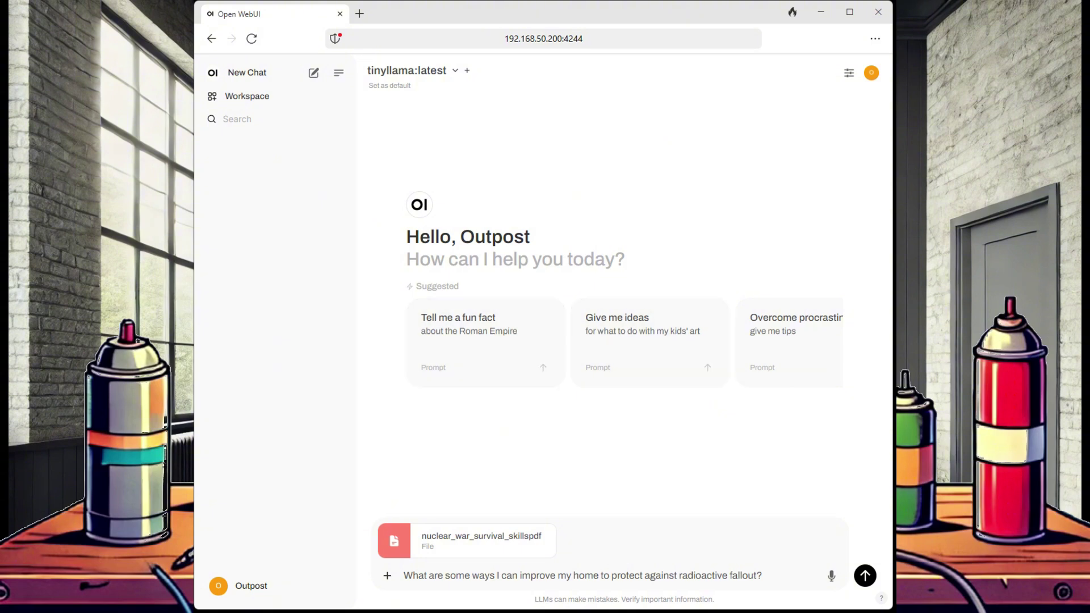
Send the radioactive fallout question with the nuclear war survival PDF attached.
click(865, 576)
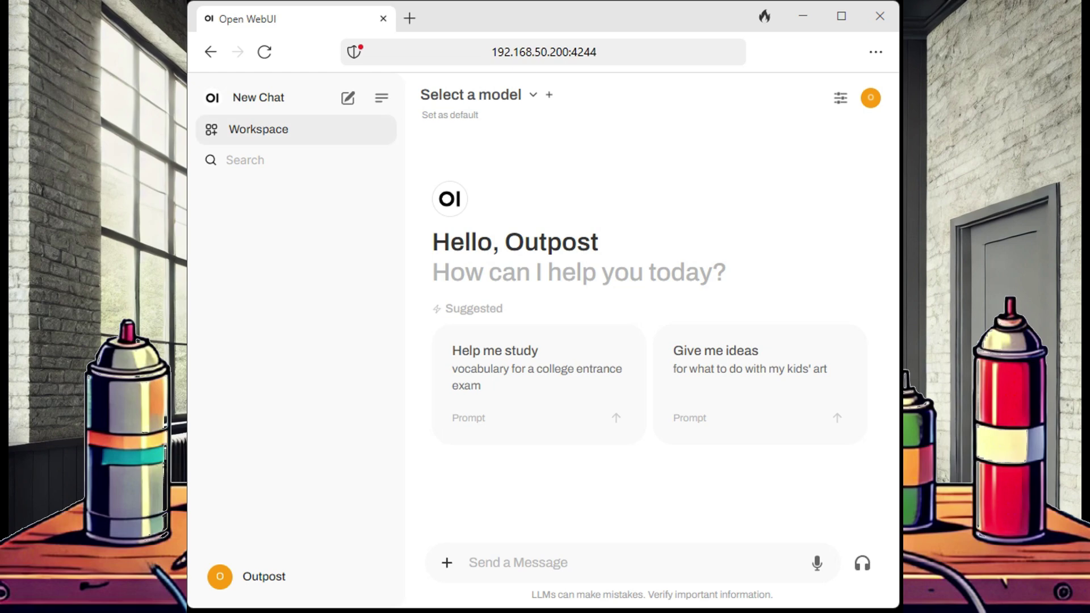
click(259, 129)
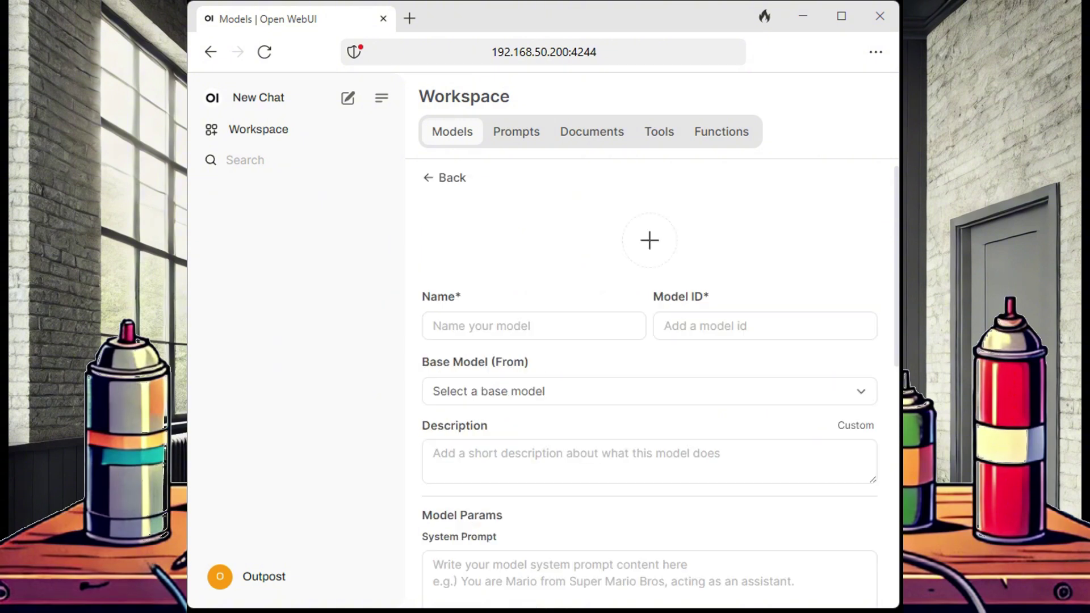
click(533, 326)
click(665, 326)
scroll(650, 386, down, 3)
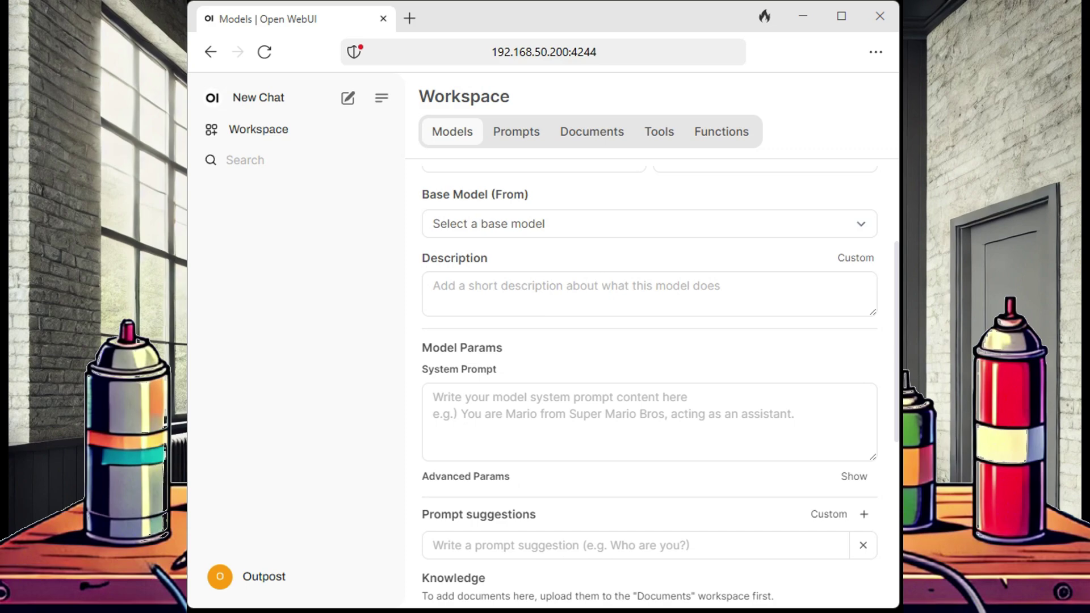
scroll(650, 386, down, 1)
scroll(650, 387, down, 2)
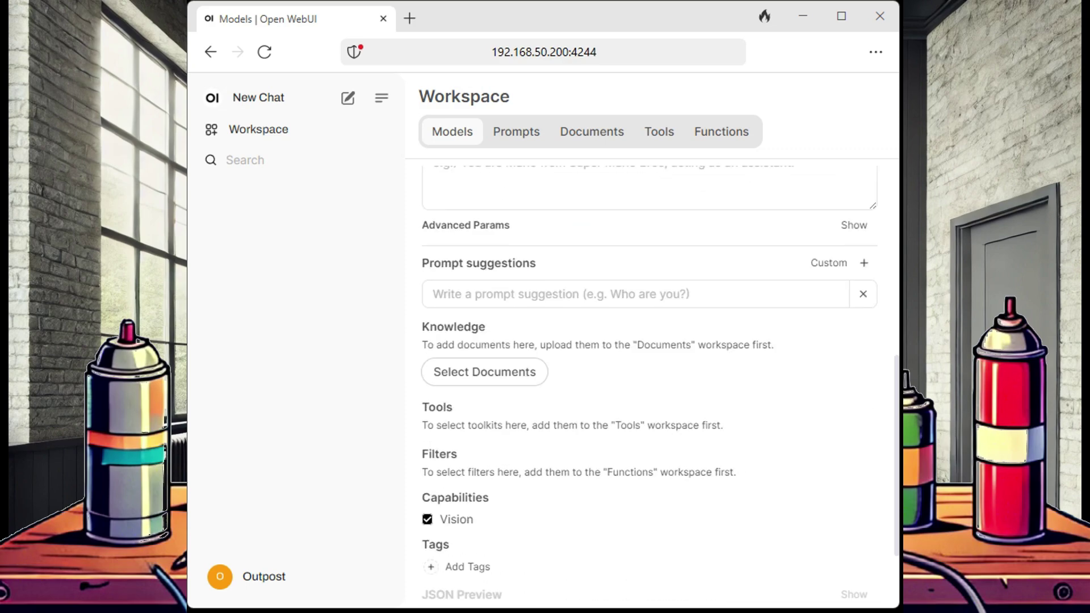
click(485, 372)
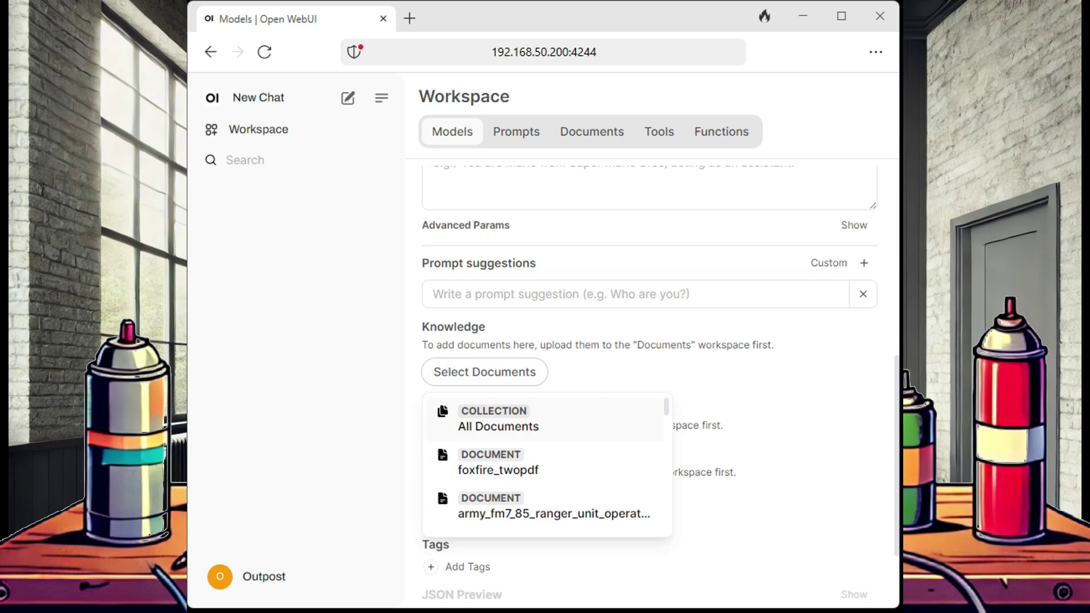
key(Escape)
scroll(649, 386, down, 2)
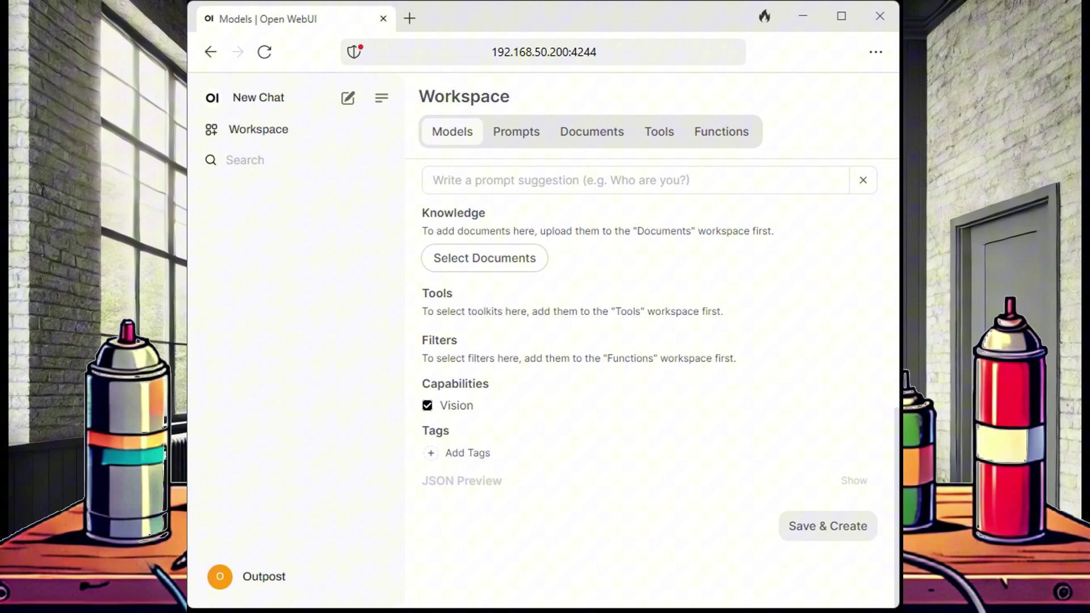
scroll(650, 387, up, 10)
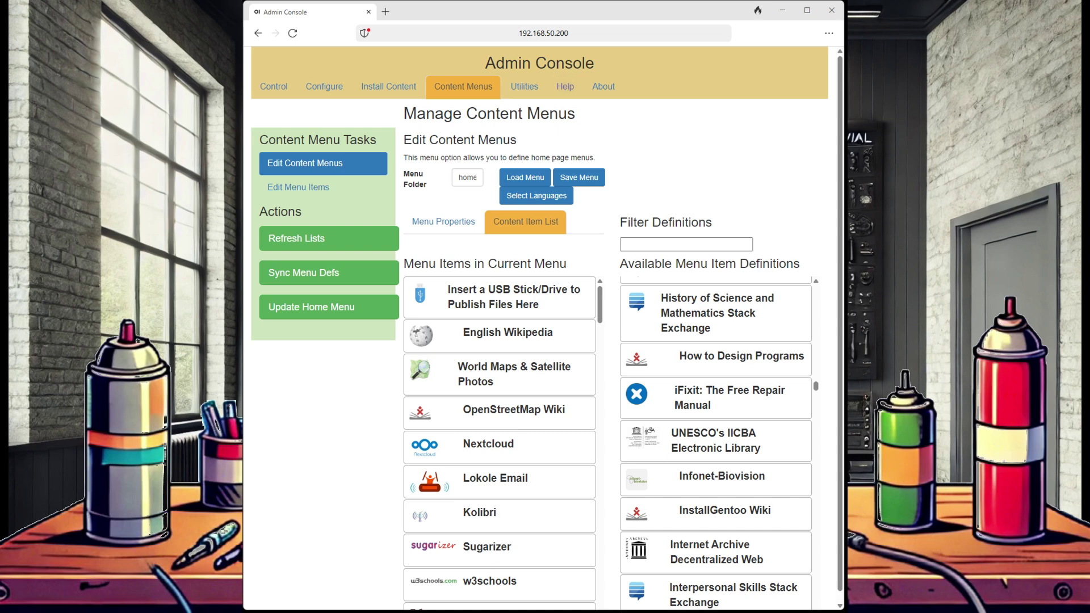
Save the home menu with Internet Archive Decentralized Web among its current items.
key(ctrl+l)
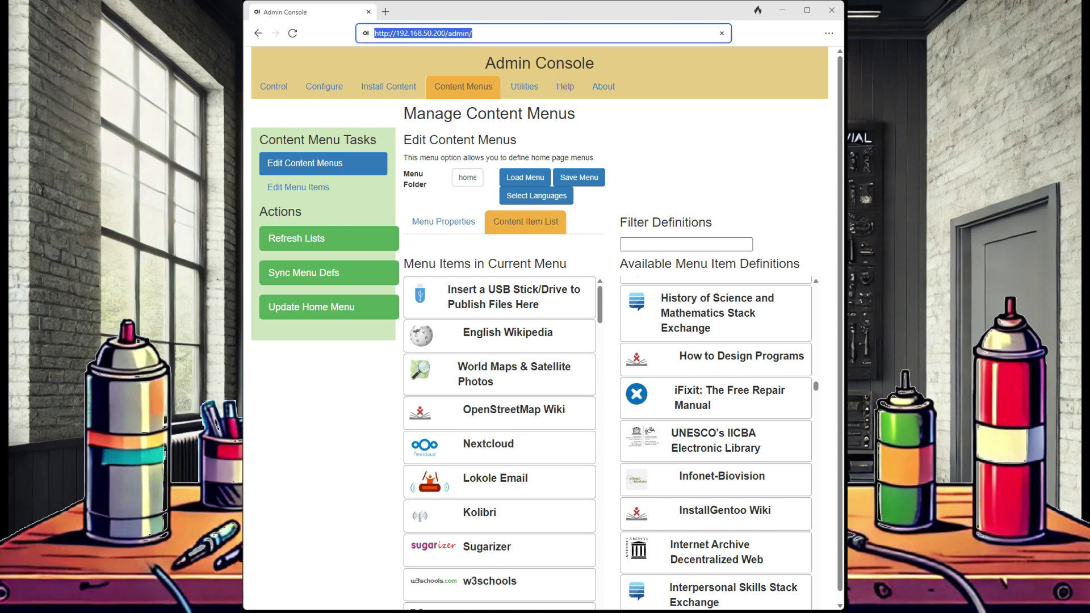
key(Escape)
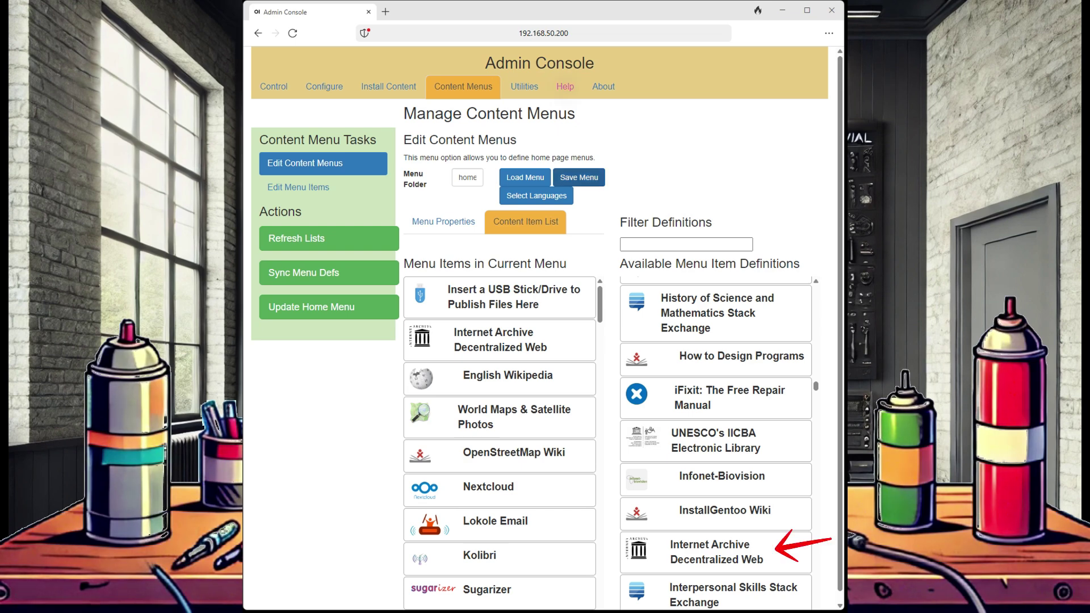
click(579, 177)
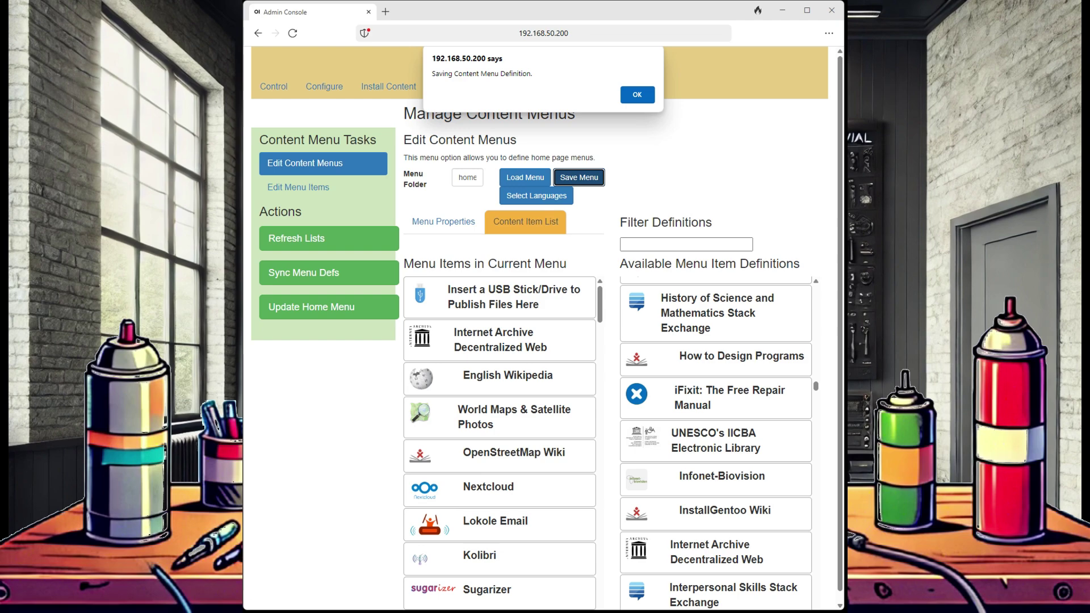
key(Return)
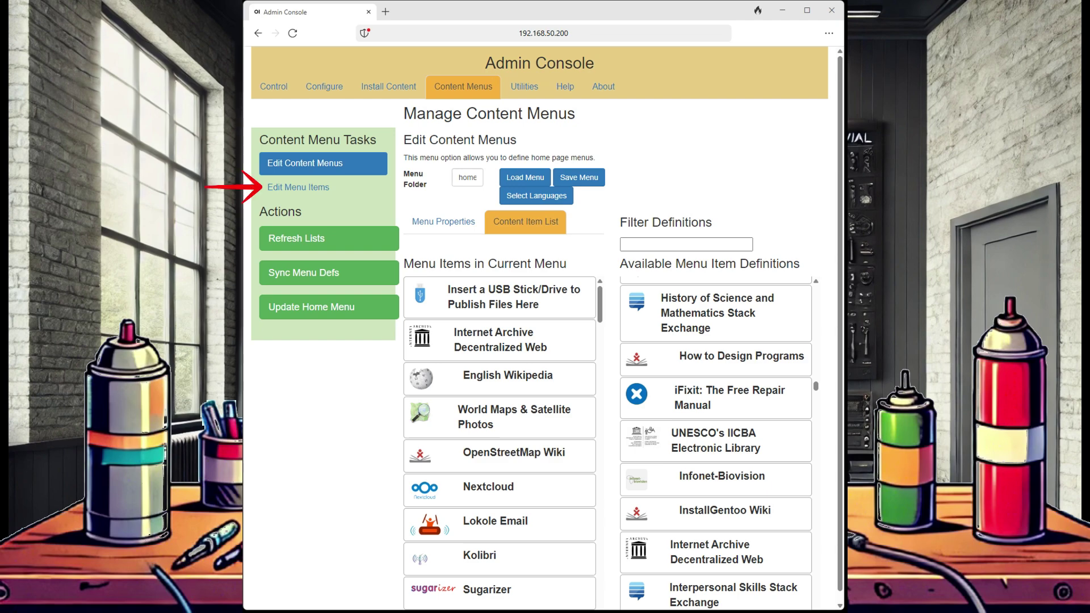
Retitle the internetarchive menu item to 'Ollama' and give it the ollama.png icon.
click(298, 187)
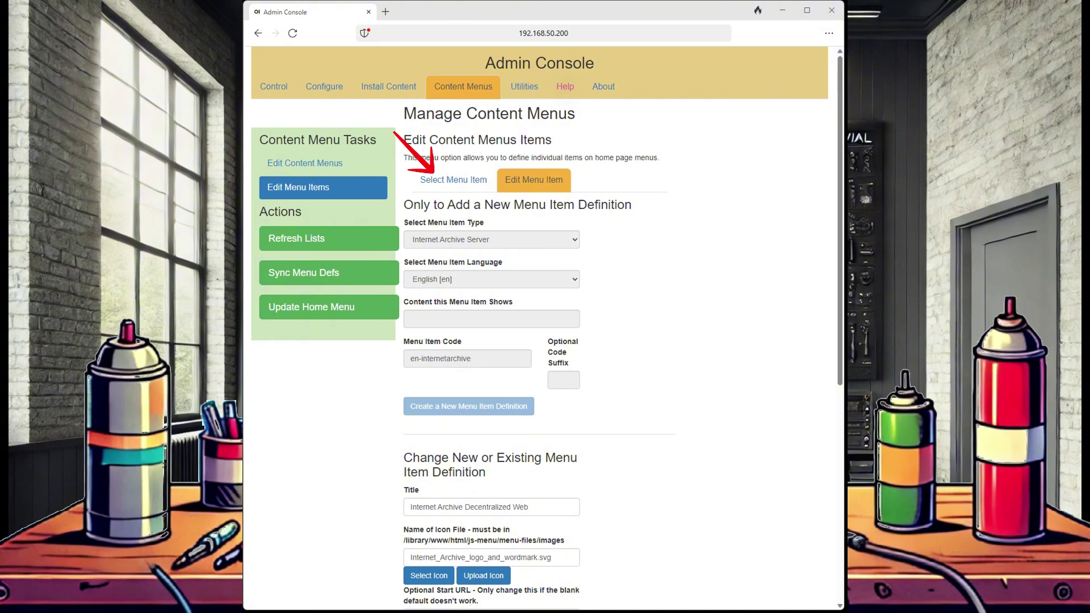
click(453, 180)
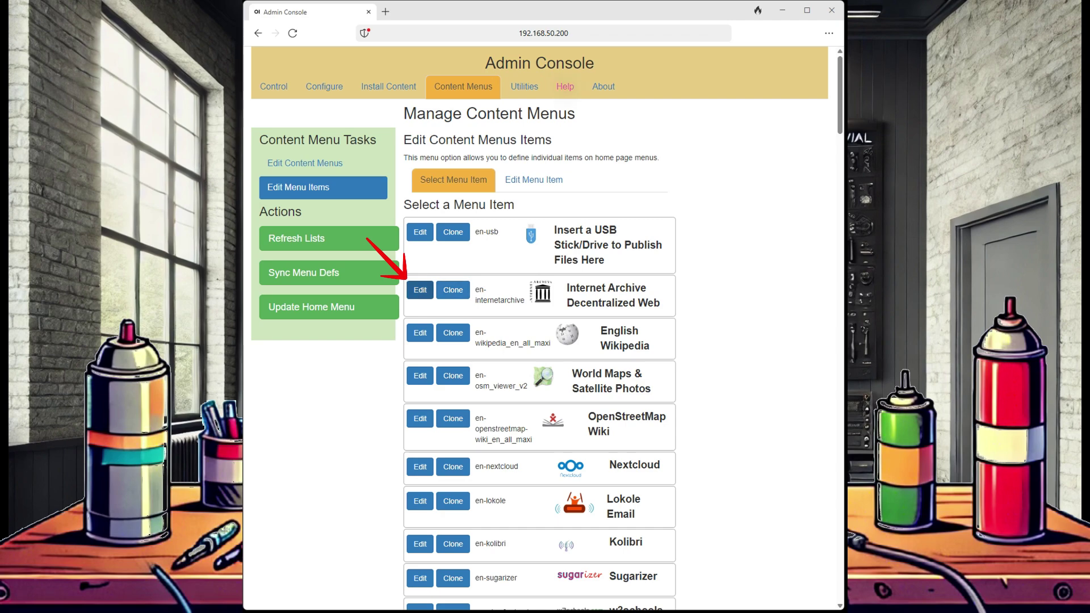
click(420, 291)
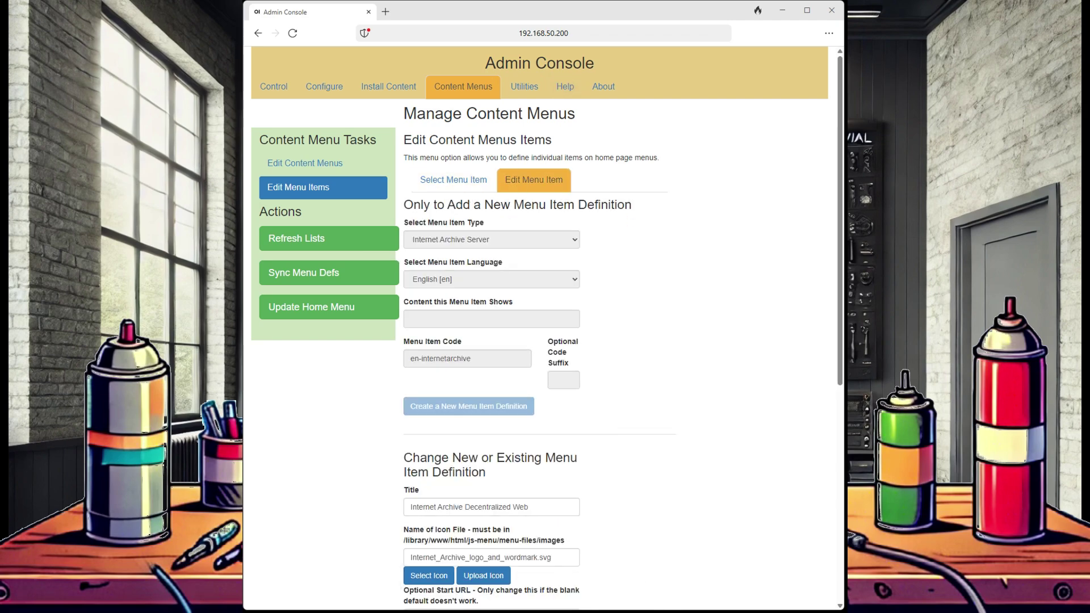
scroll(539, 327, down, 3)
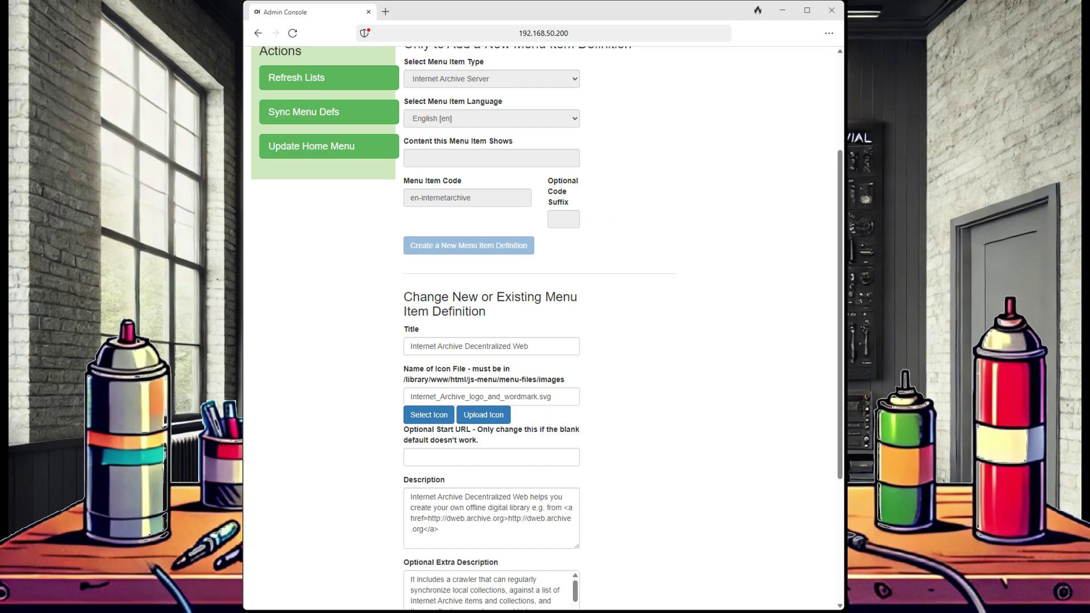
click(526, 346)
key(ctrl+a)
text(Ollama)
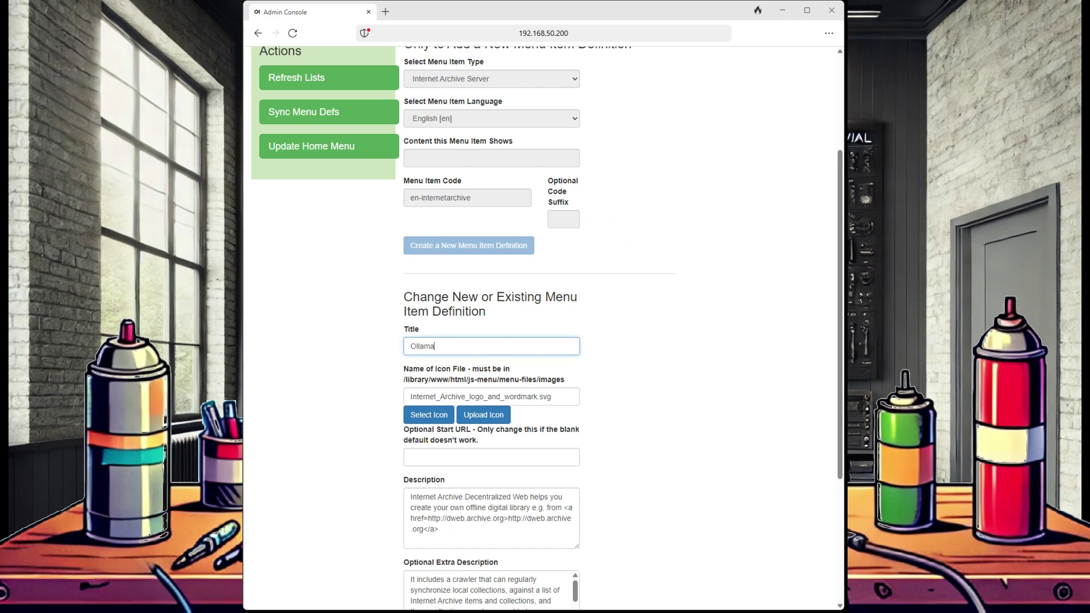
click(483, 415)
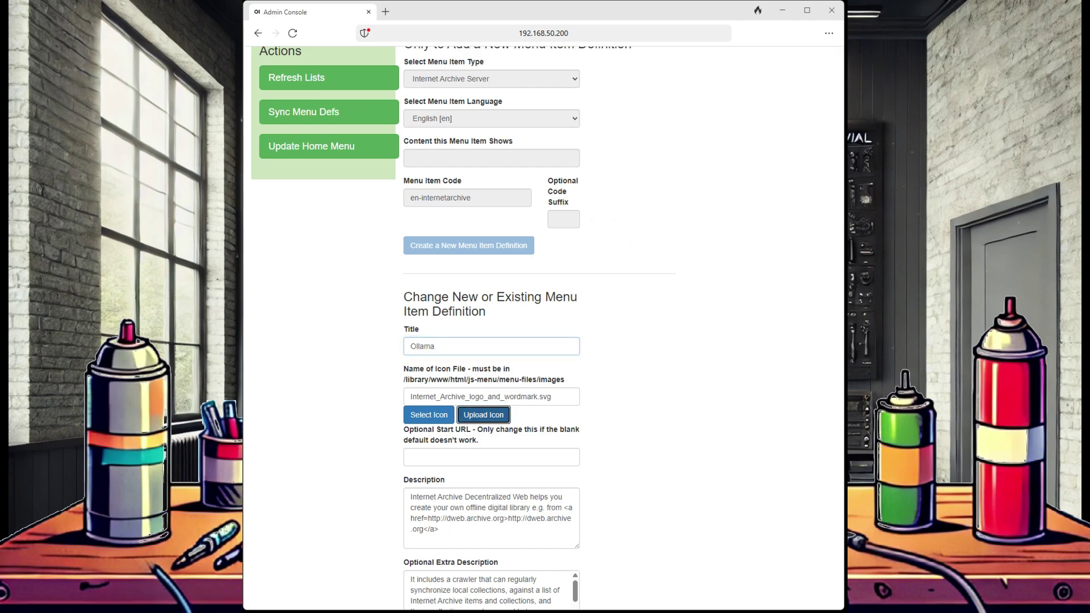
click(411, 108)
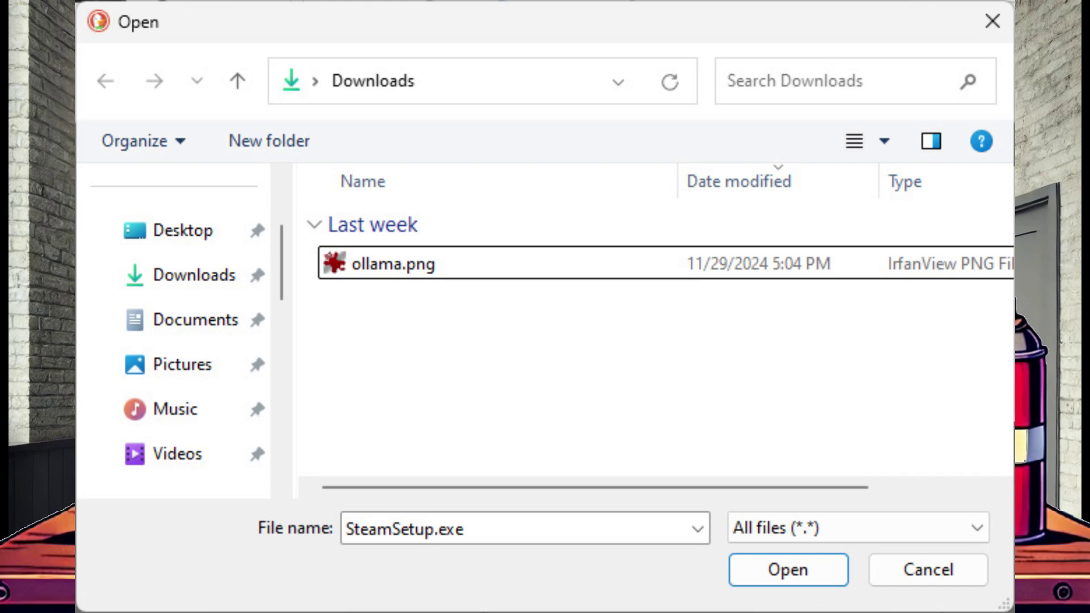
key(Return)
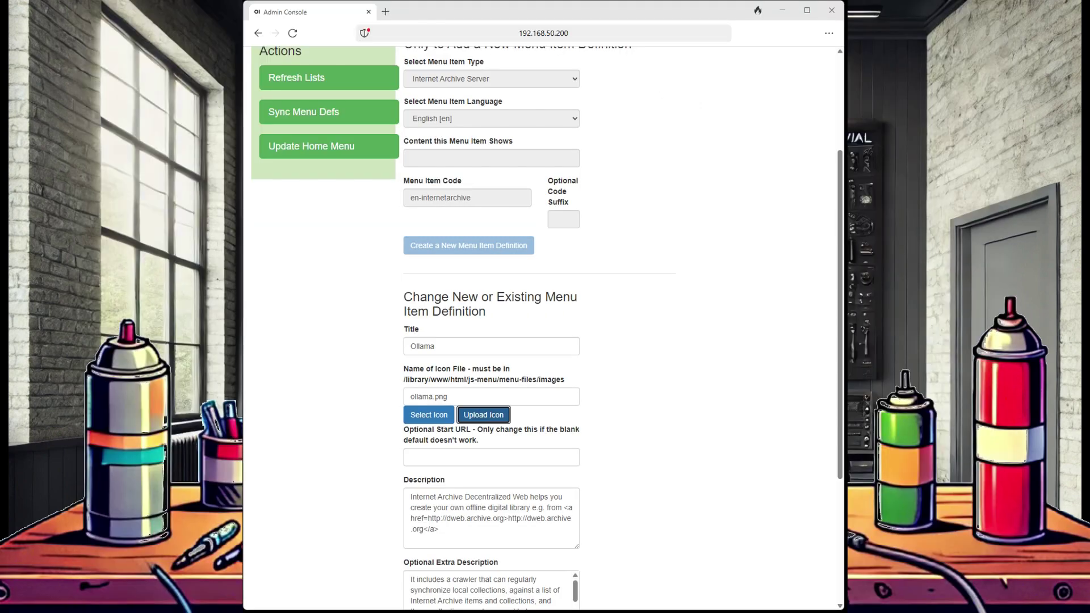
Set descriptions 'Ollama is local hosted AI' and 'Like ChatGPT', then update the item definition.
scroll(544, 324, down, 2)
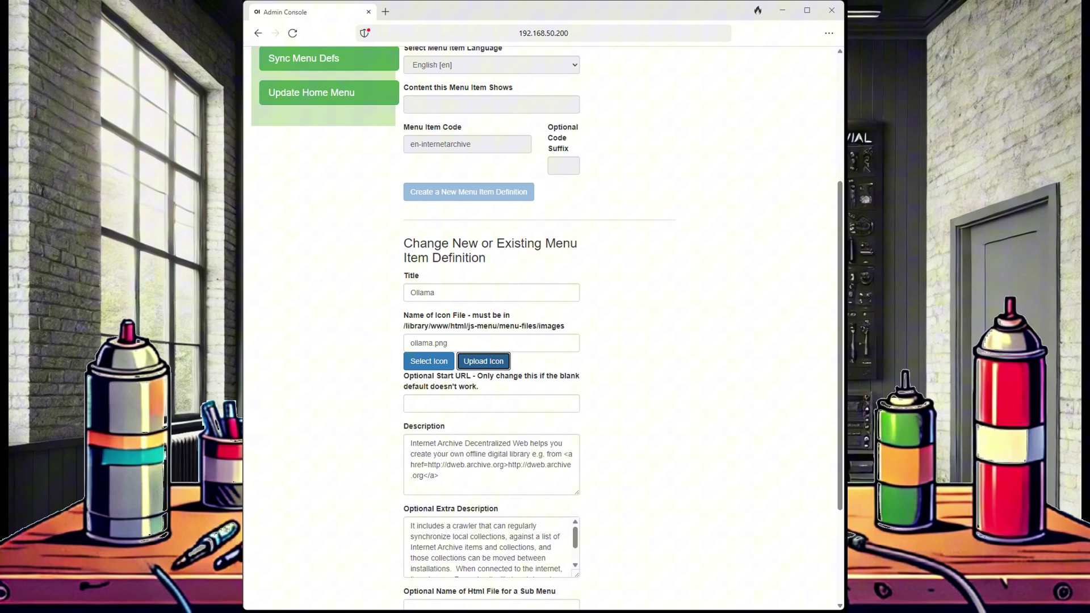
click(439, 476)
key(ctrl+a)
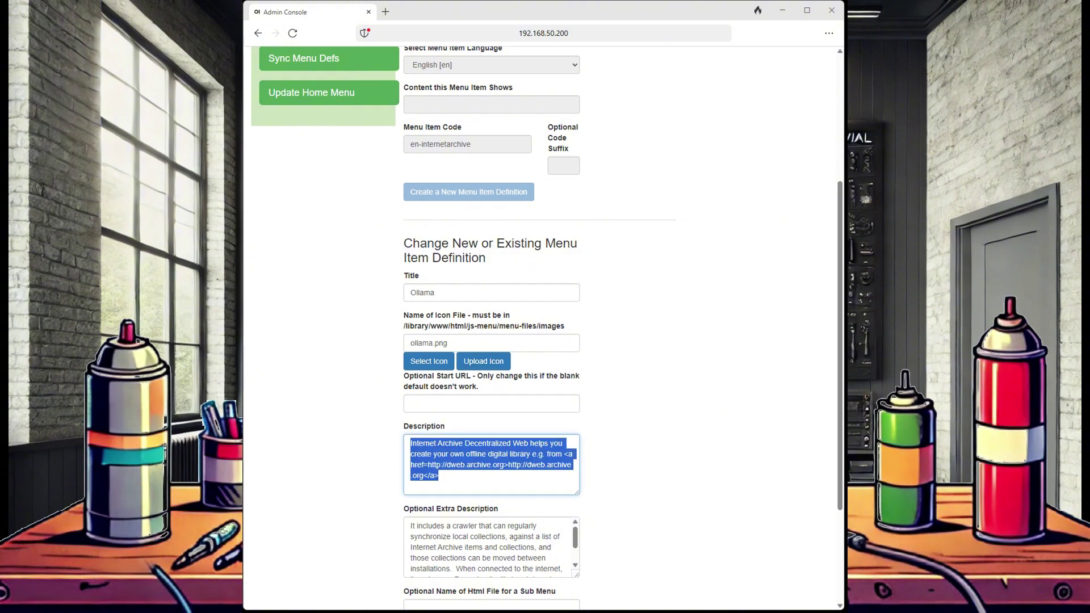
text(Ollama is local hosted AI)
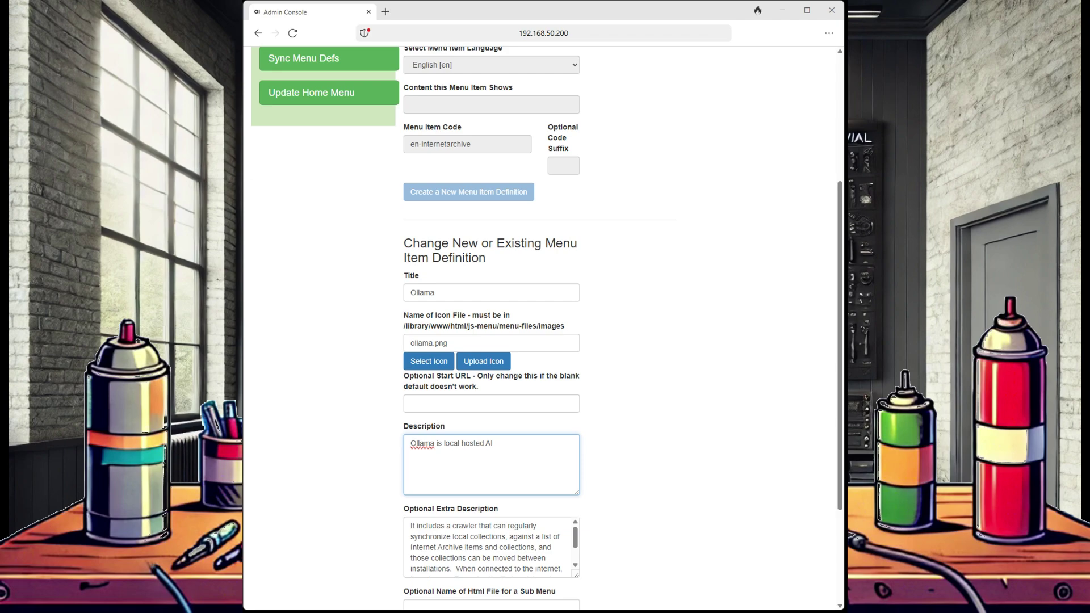
key(Tab)
key(ctrl+a)
text(Like ChatGPT)
scroll(543, 328, down, 3)
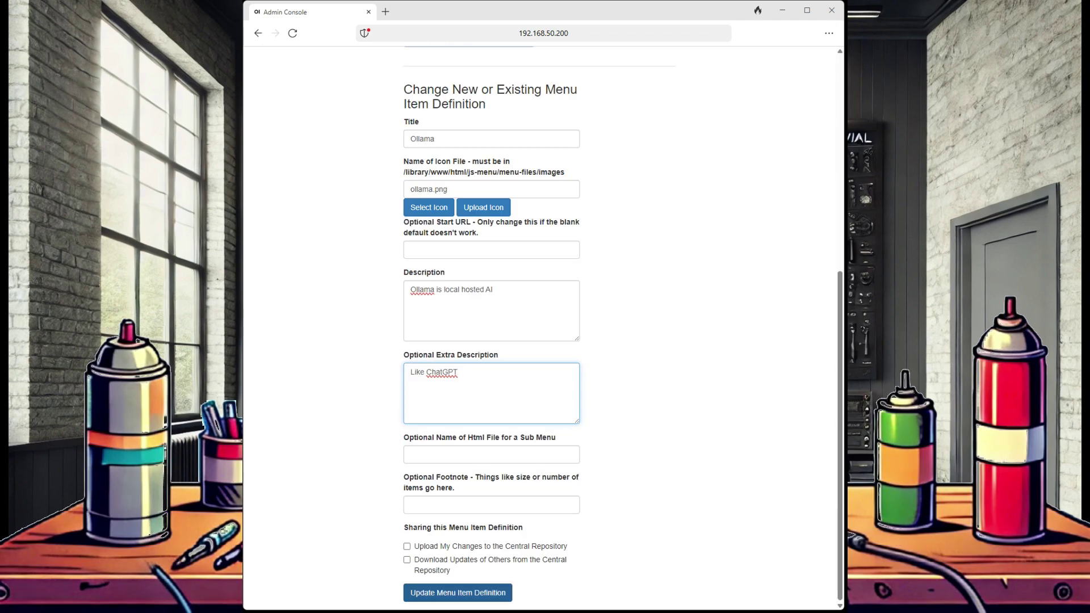
click(458, 593)
key(Return)
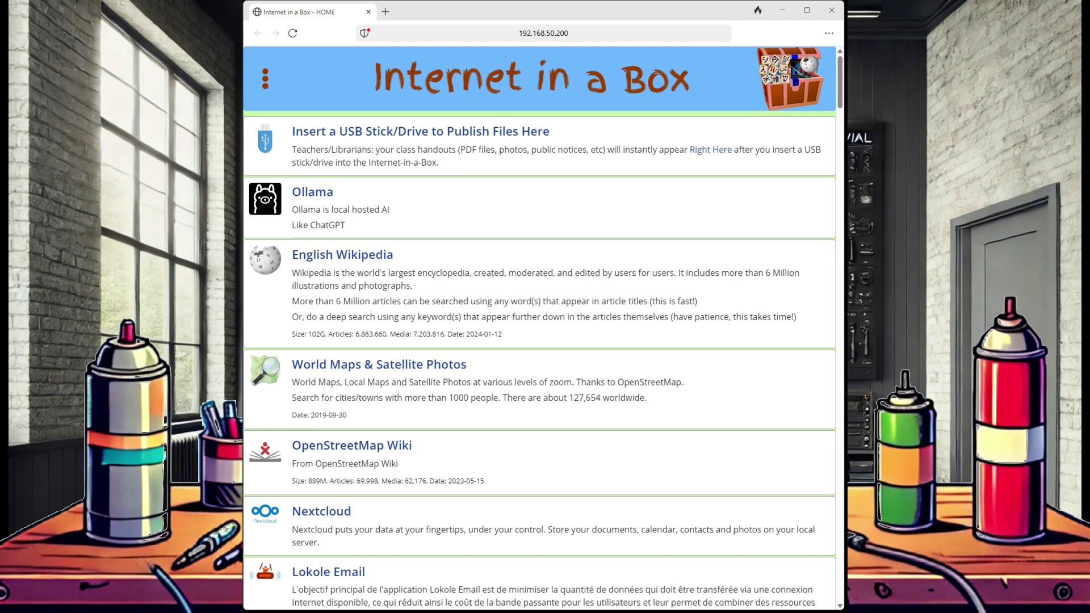
Follow the home page's Ollama entry and sign in to Open WebUI with the account e-mail.
key(ctrl+l)
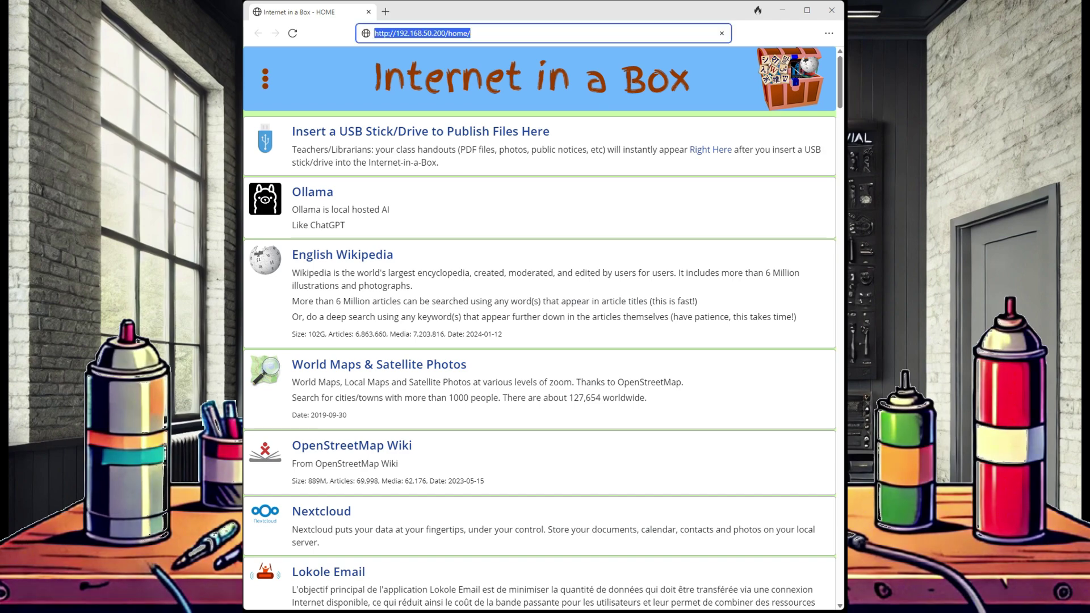
key(Return)
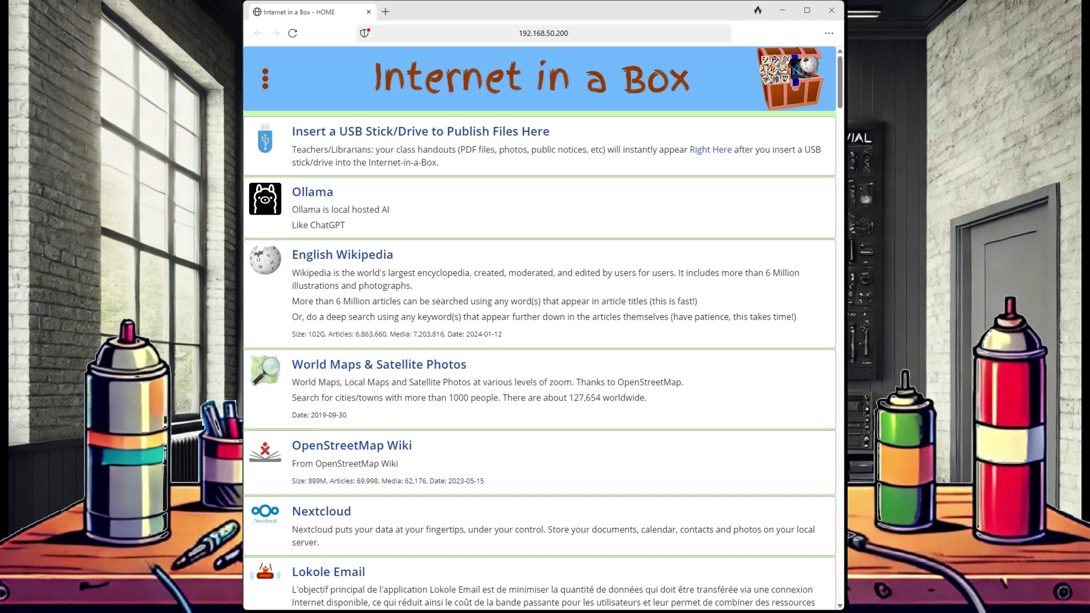
click(313, 192)
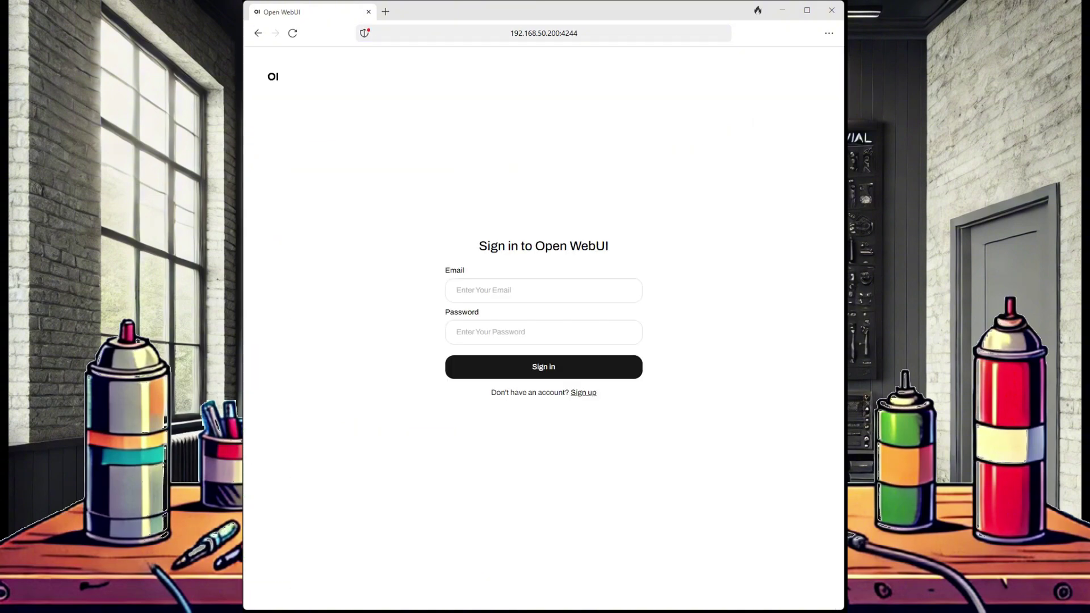
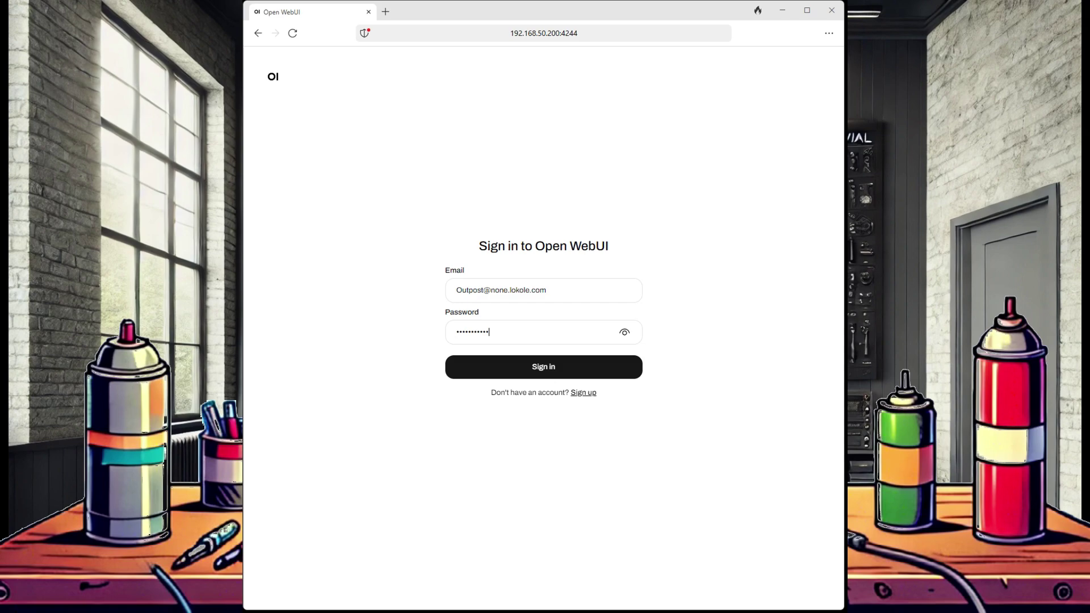
key(Return)
click(700, 435)
click(305, 141)
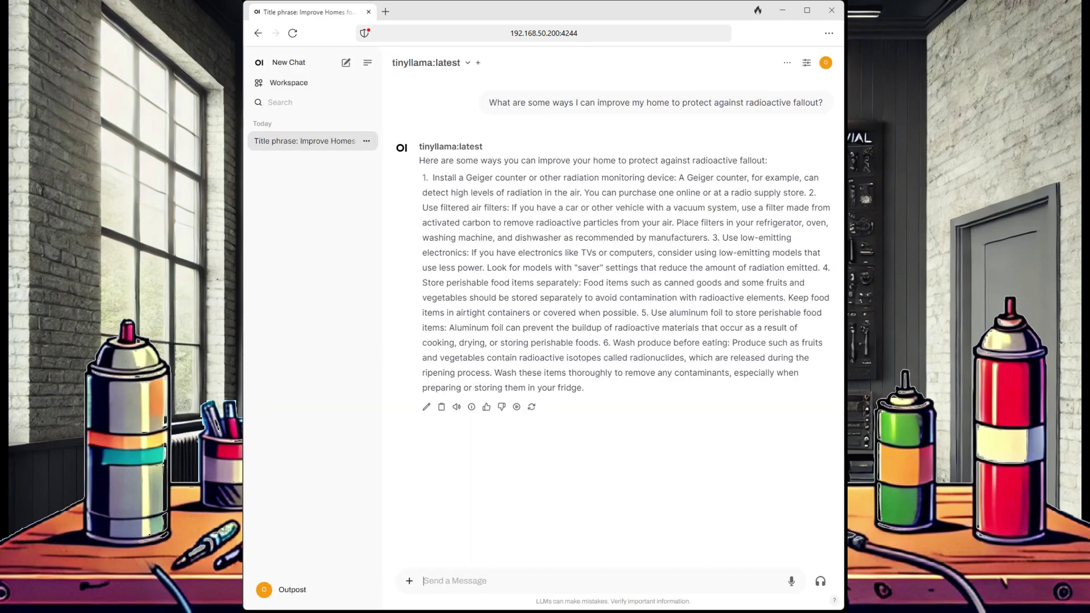